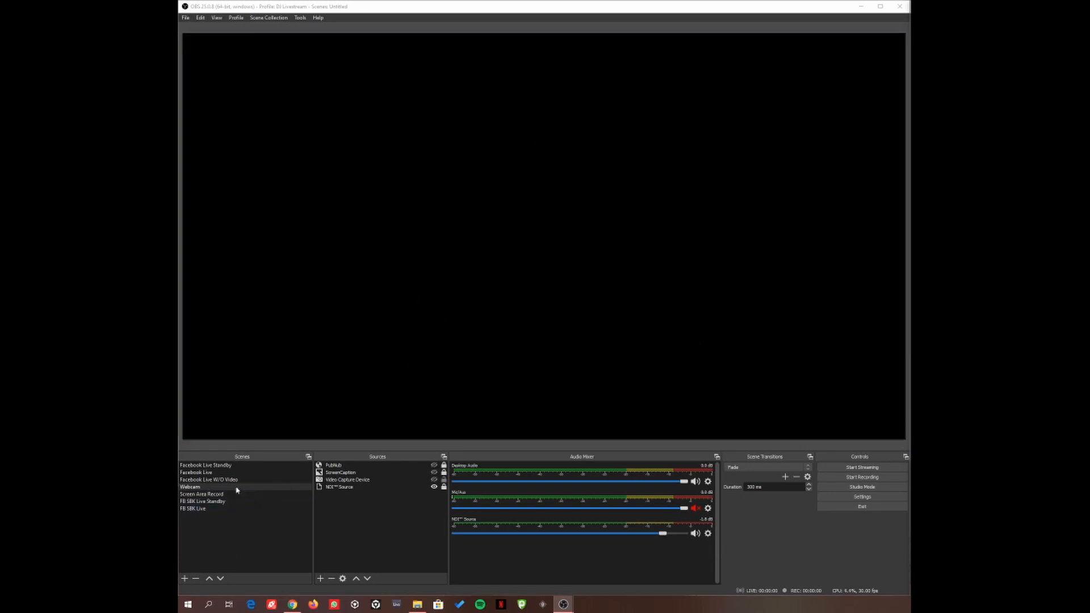
- Add a new scene named Demo
{"action": "left_click", "coordinate": [184, 578]}
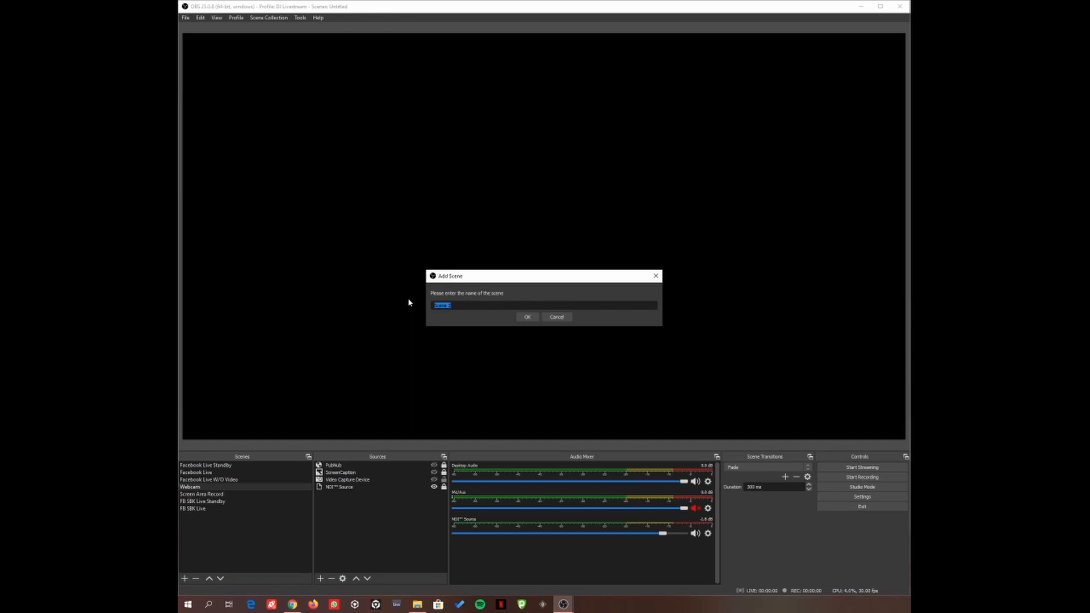
{"action": "type", "text": "Demo"}
{"action": "left_click", "coordinate": [521, 317]}
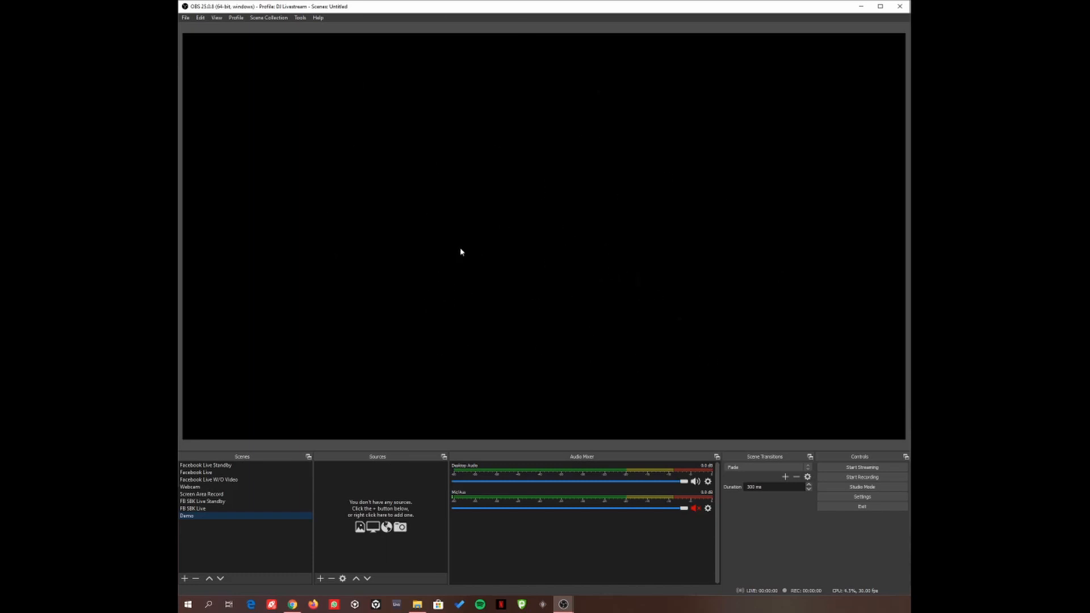
- Add a new image source with the default name, using Facebook Livestream Video Size 22Apr-01.png from the FB Livestream folder
{"action": "left_click", "coordinate": [320, 579]}
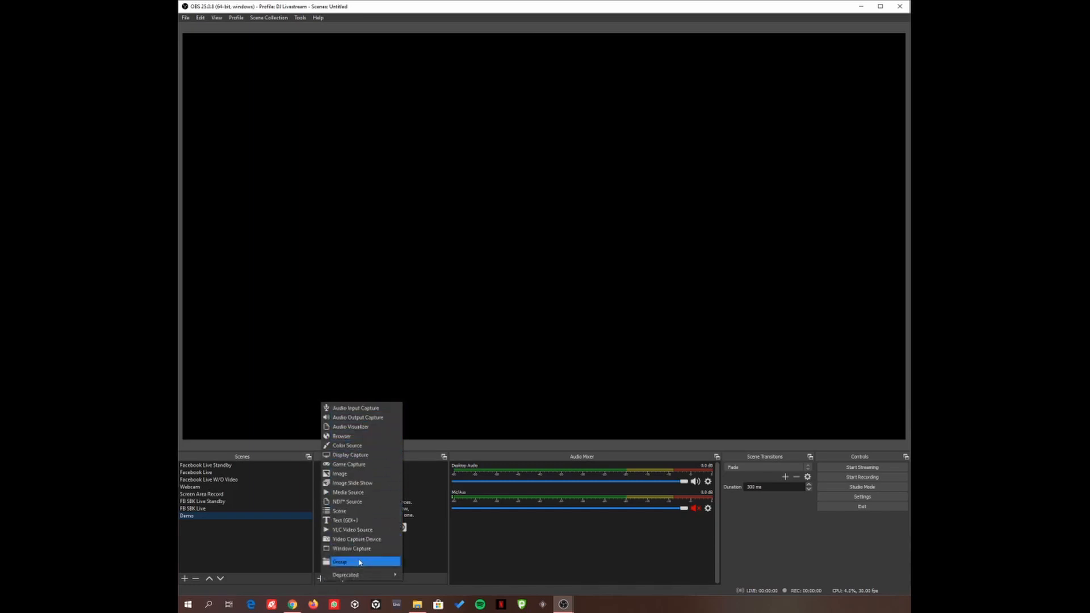
{"action": "left_click", "coordinate": [346, 475]}
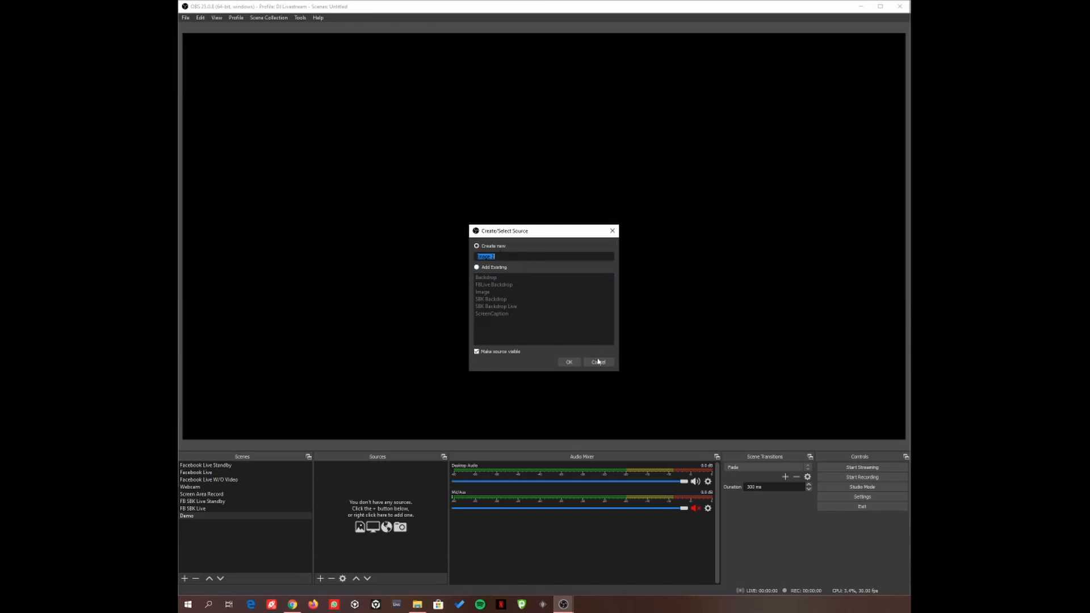
{"action": "left_click", "coordinate": [571, 363]}
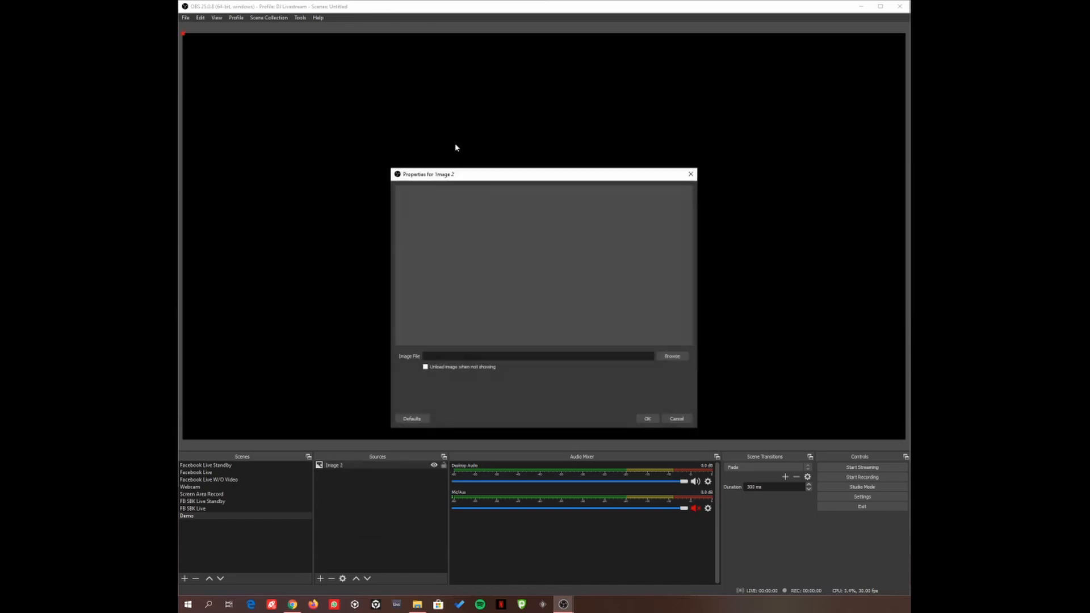
{"action": "left_click", "coordinate": [673, 356]}
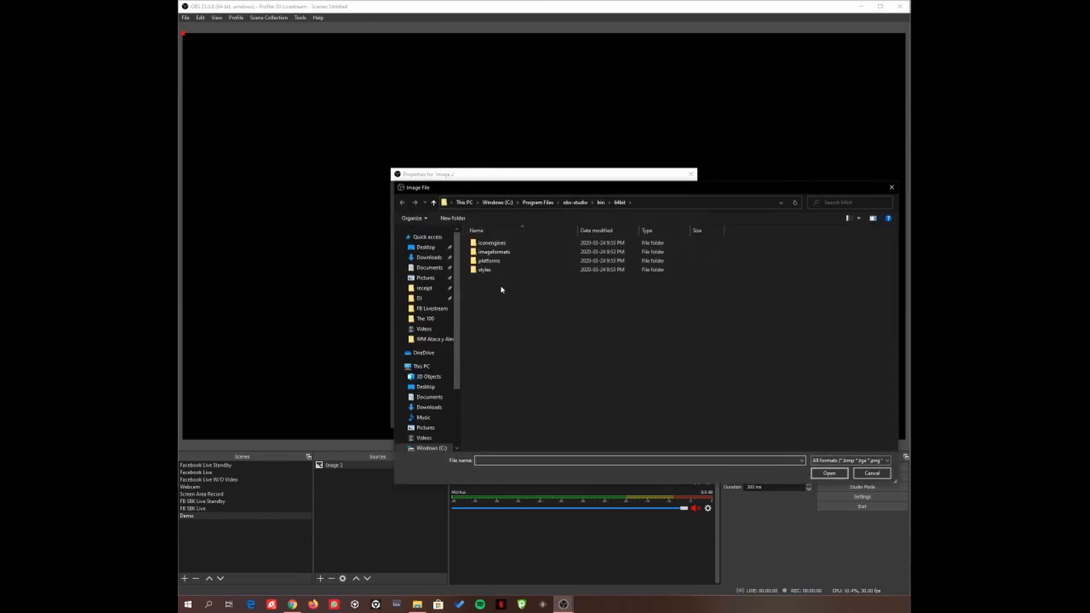
{"action": "left_click", "coordinate": [432, 308]}
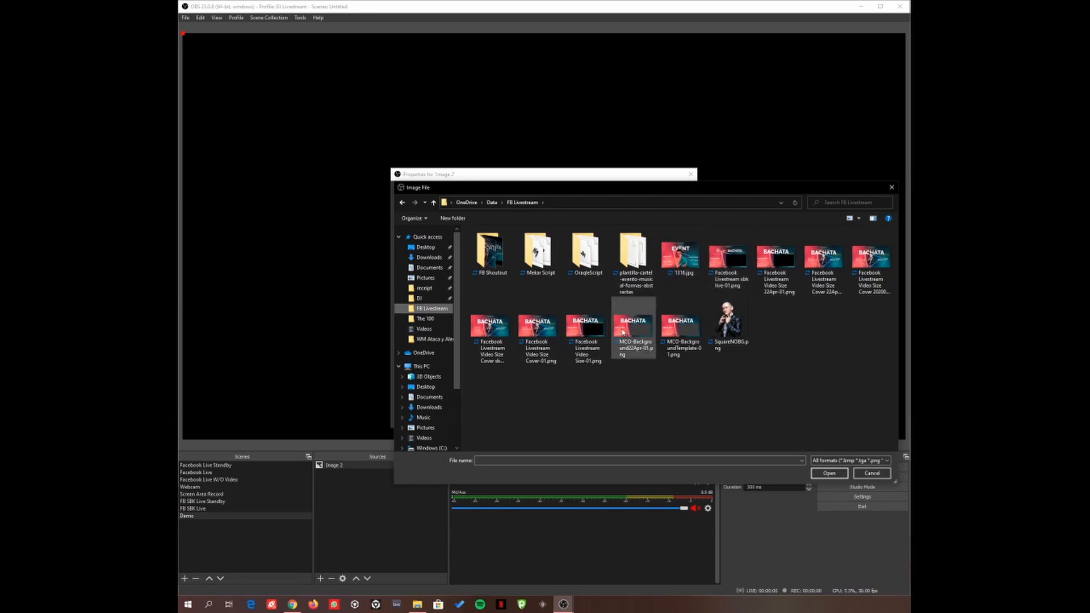
{"action": "left_click", "coordinate": [781, 271]}
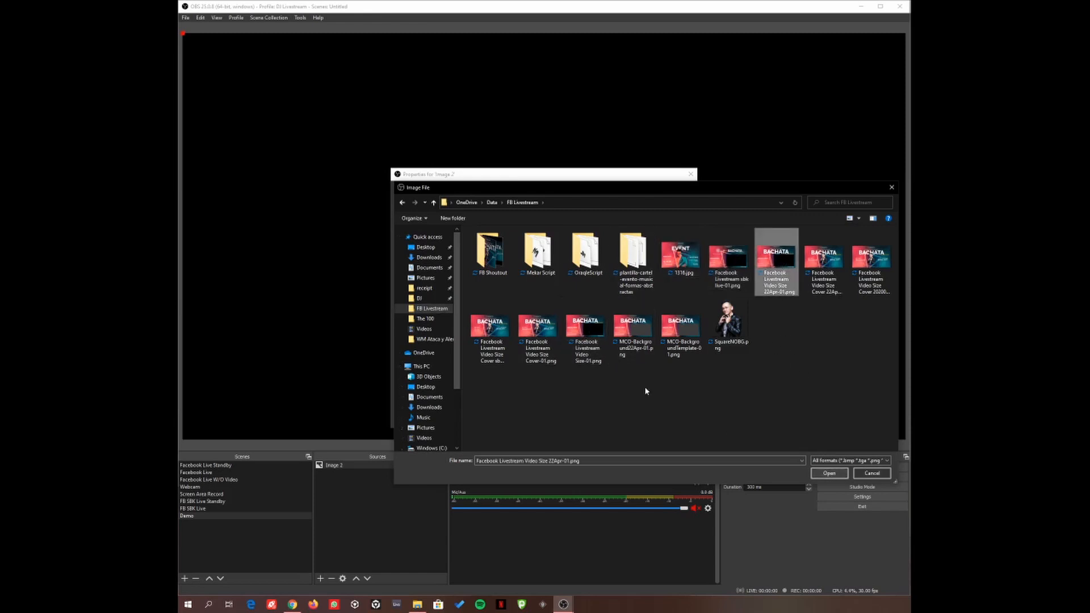
{"action": "left_click", "coordinate": [826, 474]}
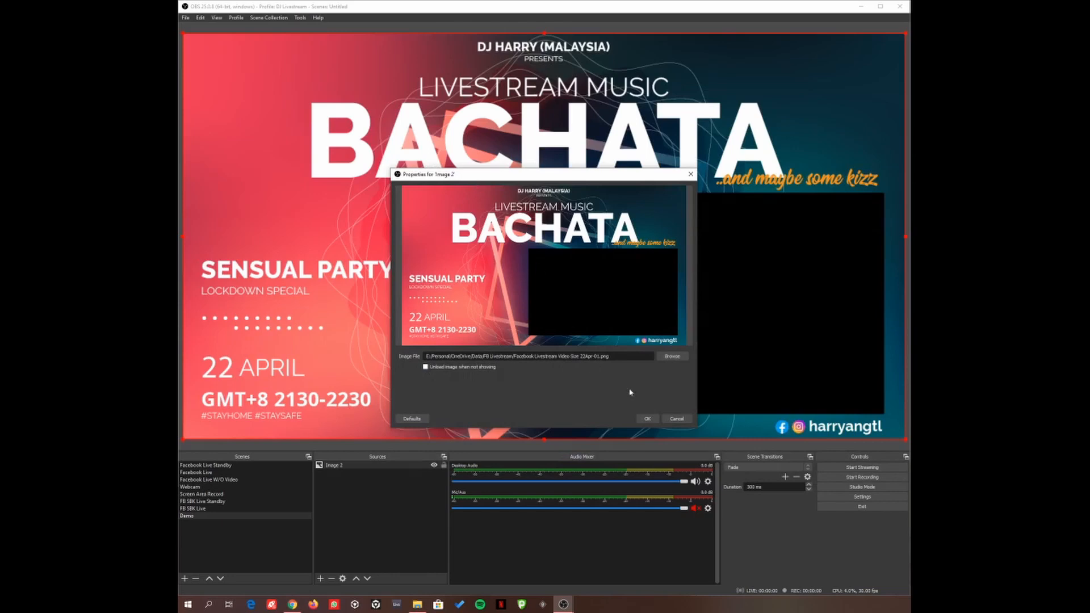
{"action": "left_click_drag", "start_coordinate": [584, 177], "coordinate": [670, 123]}
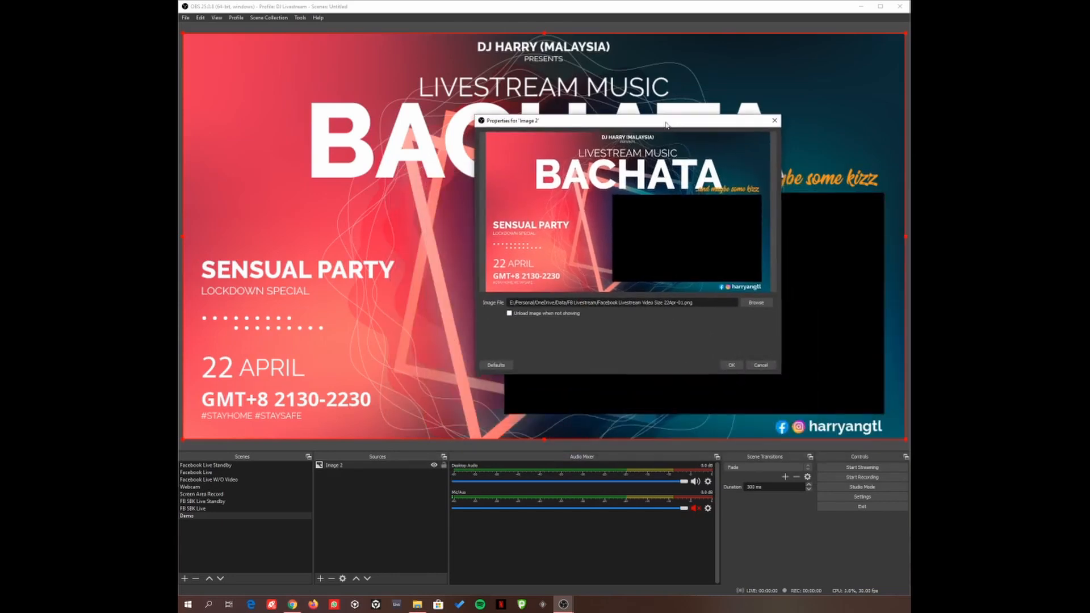
{"action": "left_click", "coordinate": [734, 361]}
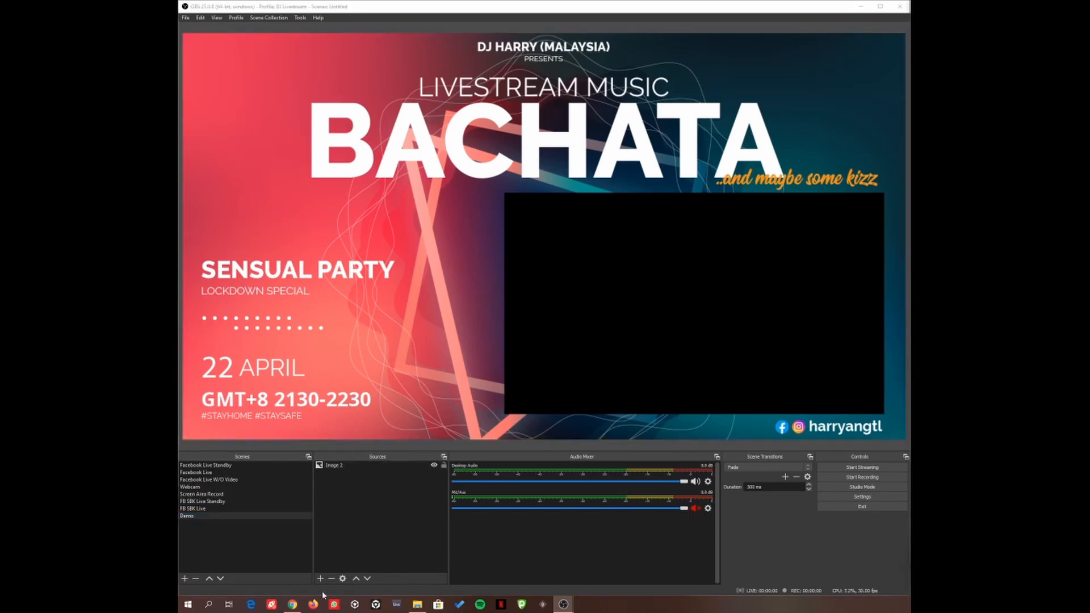
- Add a new video capture device source with the default name and choose USB Camera as its device
{"action": "left_click", "coordinate": [320, 579]}
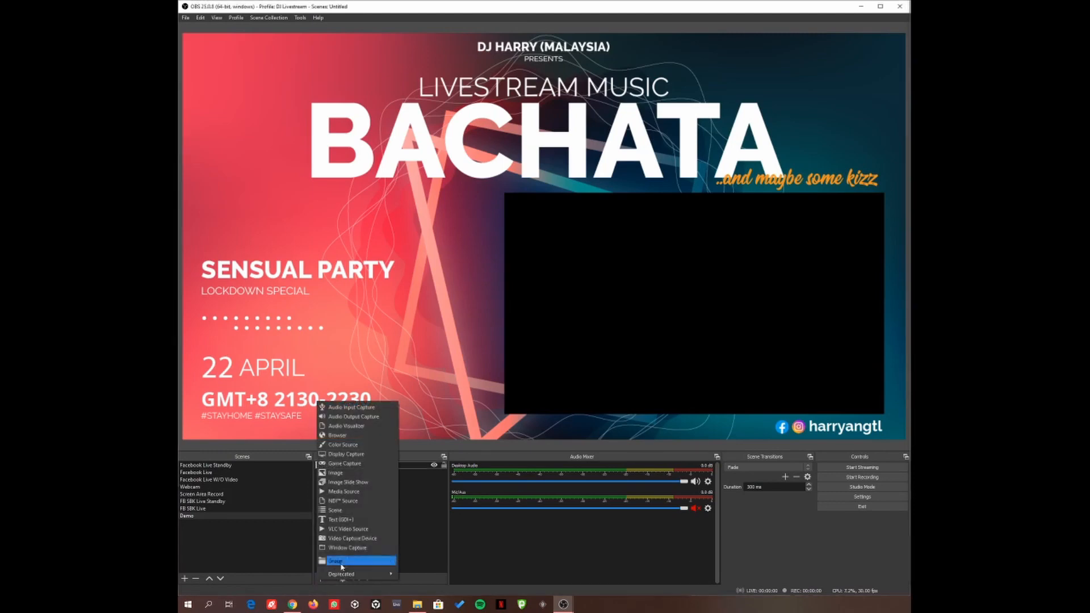
{"action": "left_click", "coordinate": [366, 538]}
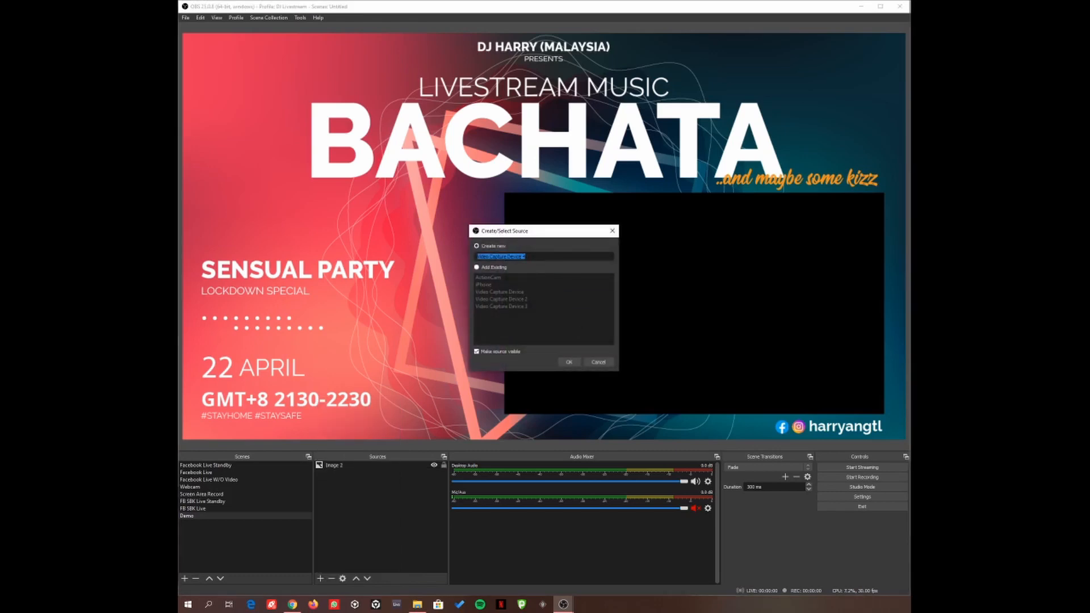
{"action": "left_click", "coordinate": [569, 362]}
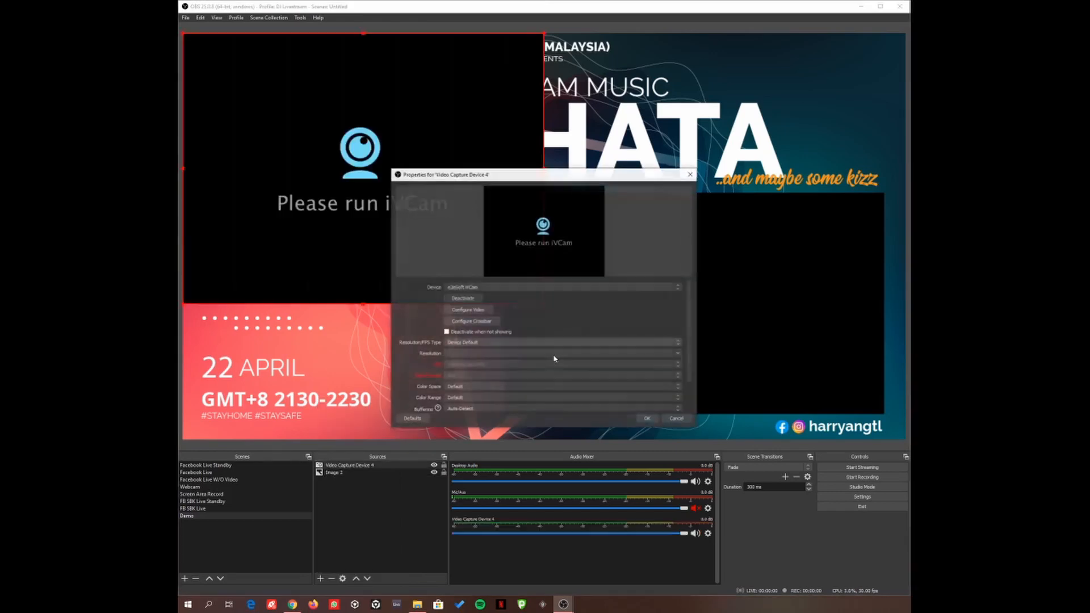
{"action": "left_click", "coordinate": [509, 290]}
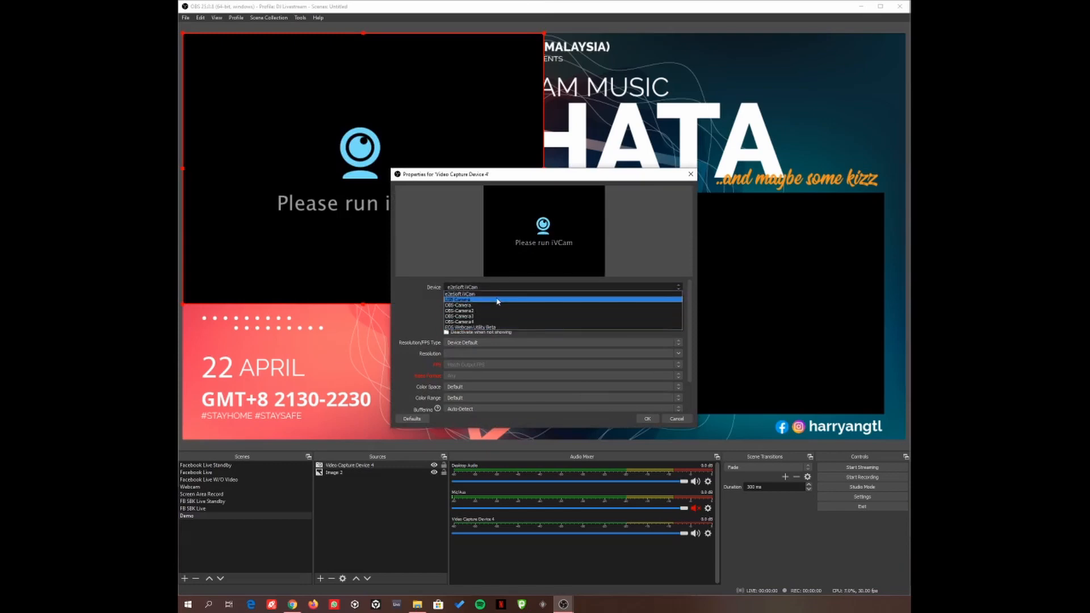
{"action": "left_click", "coordinate": [498, 301]}
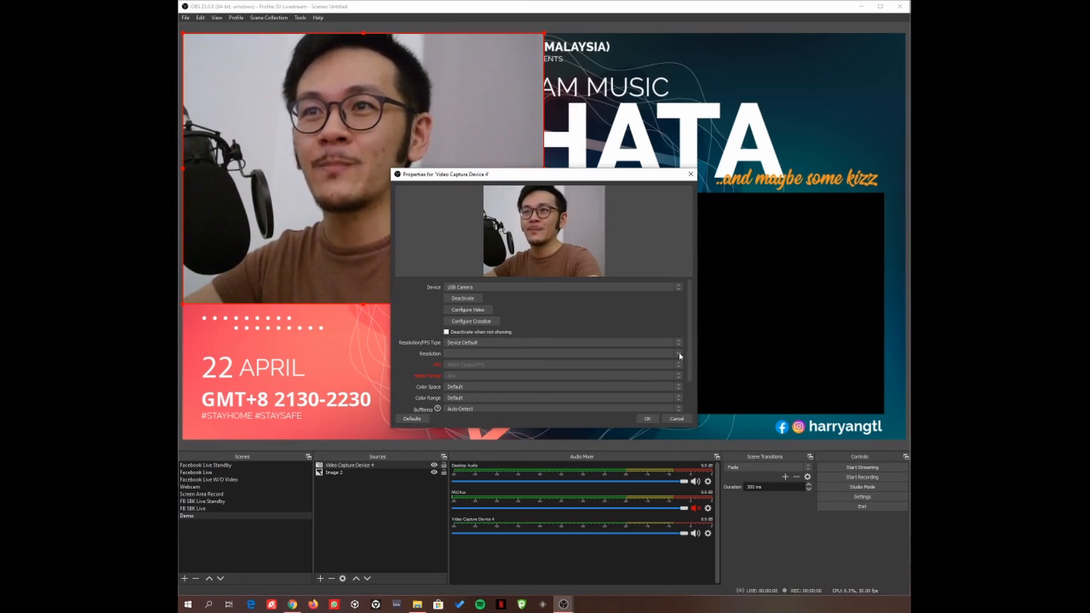
- Give the camera source a custom resolution of 1280x720 and accept its properties
{"action": "left_click", "coordinate": [563, 343]}
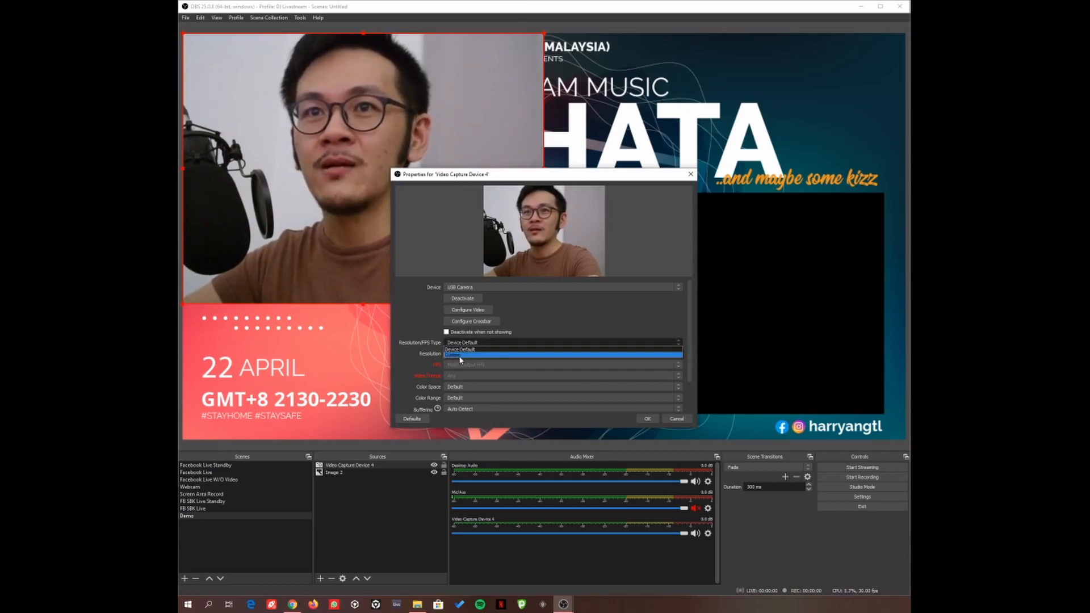
{"action": "left_click", "coordinate": [463, 359]}
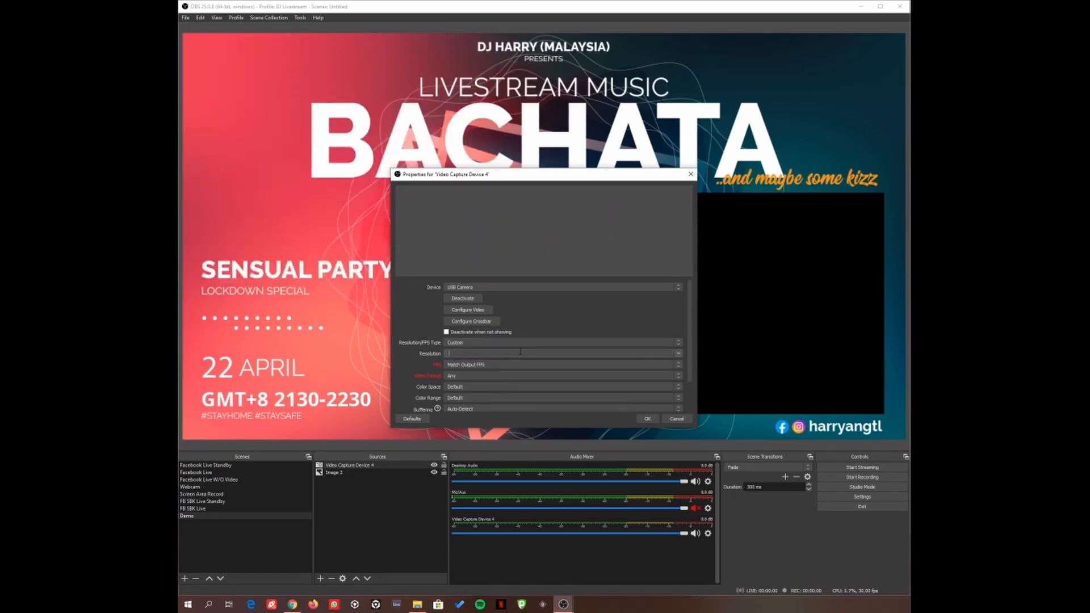
{"action": "left_click", "coordinate": [677, 353]}
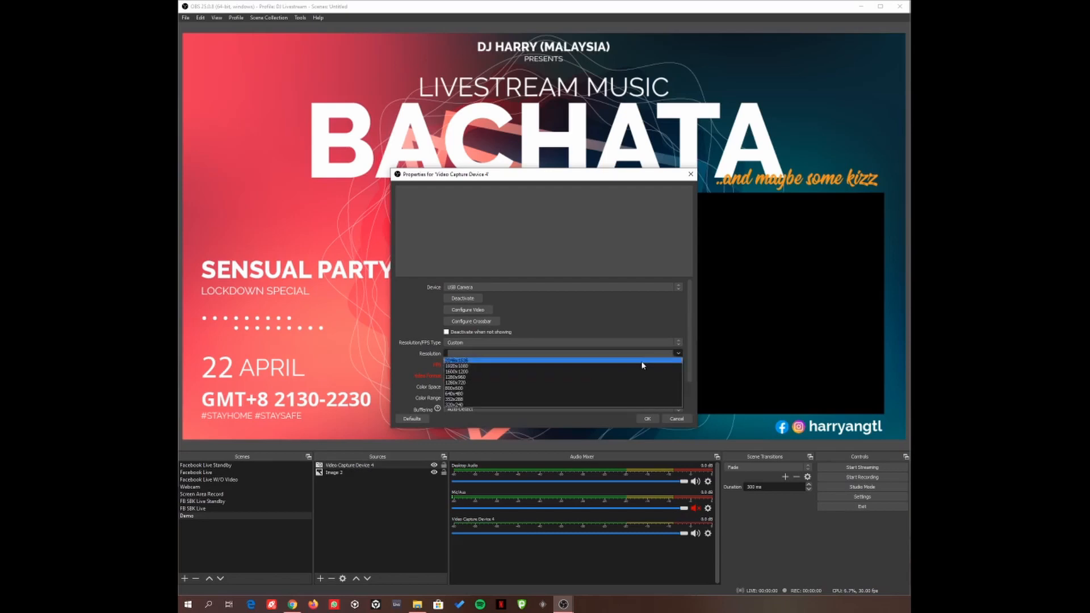
{"action": "left_click", "coordinate": [472, 382]}
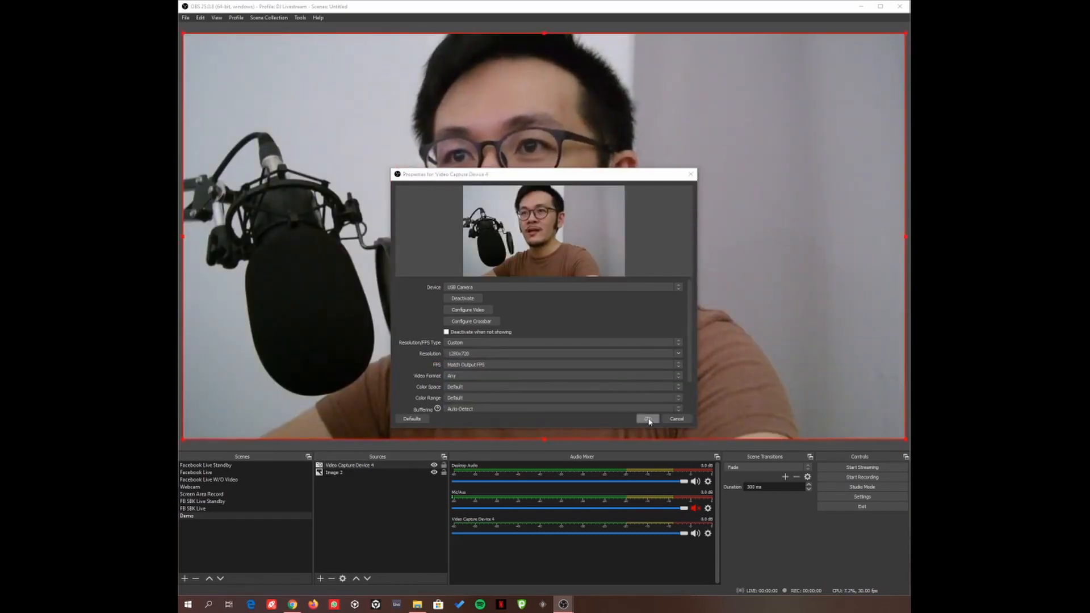
{"action": "left_click", "coordinate": [648, 418]}
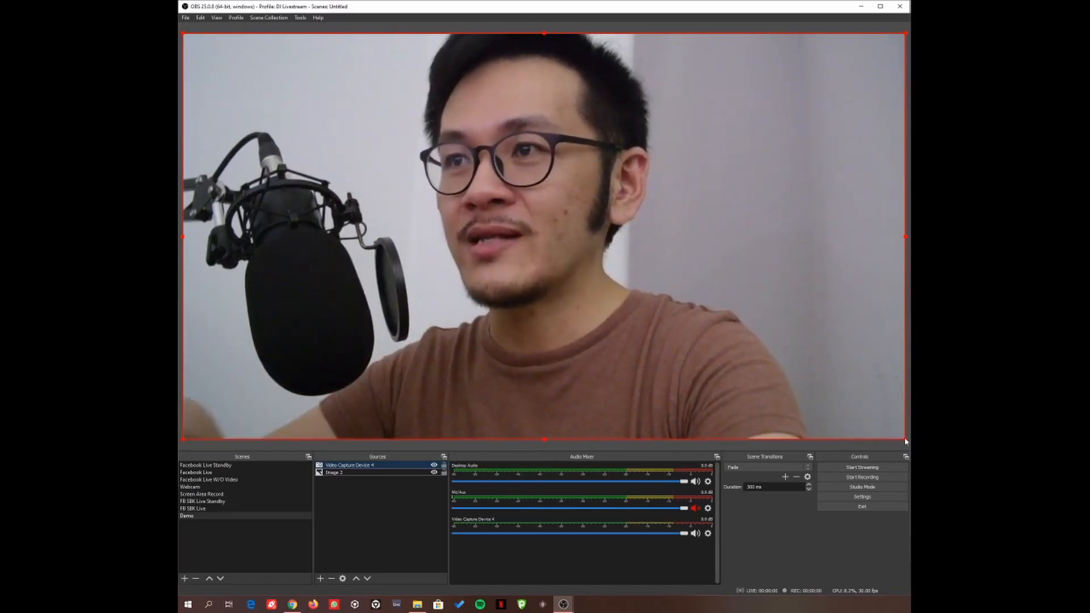
- Scale down the webcam video and place it inside the black frame of the background image
{"action": "left_click_drag", "start_coordinate": [906, 441], "coordinate": [733, 301]}
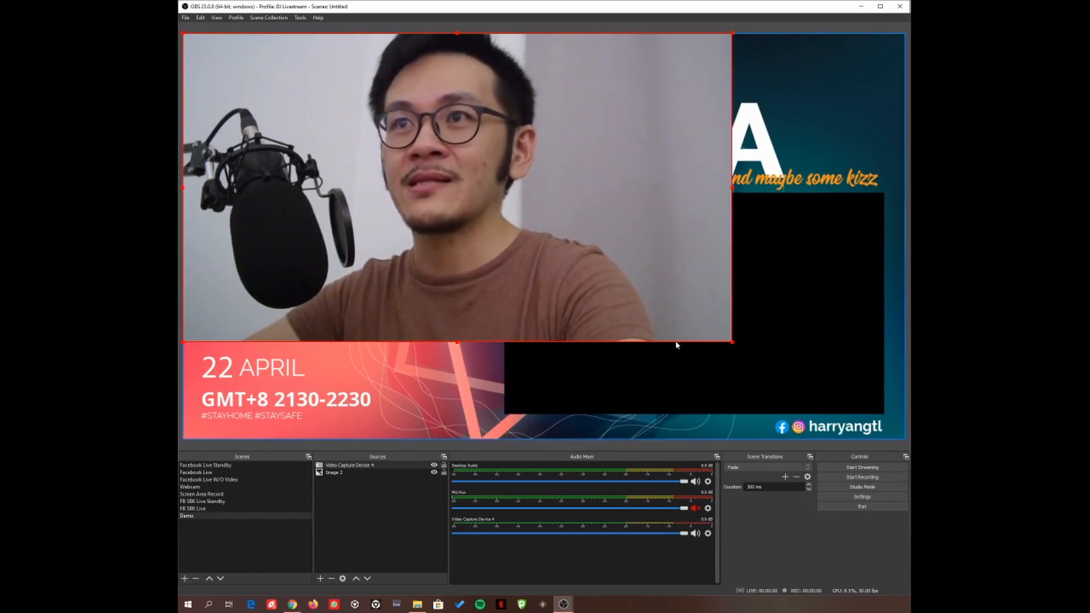
{"action": "left_click_drag", "start_coordinate": [732, 342], "coordinate": [513, 201]}
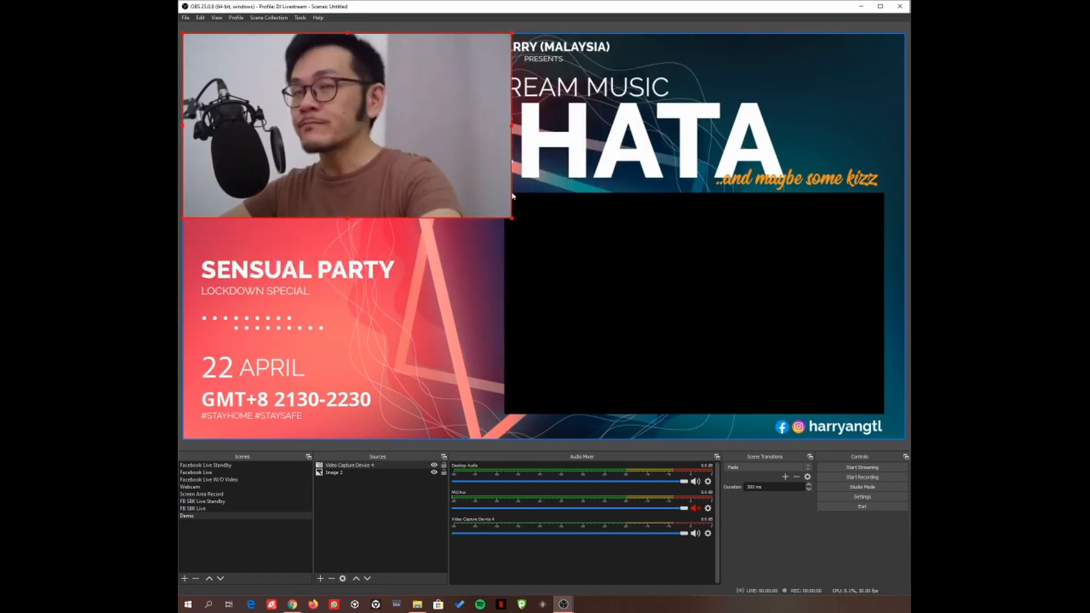
{"action": "left_click_drag", "start_coordinate": [351, 113], "coordinate": [653, 276]}
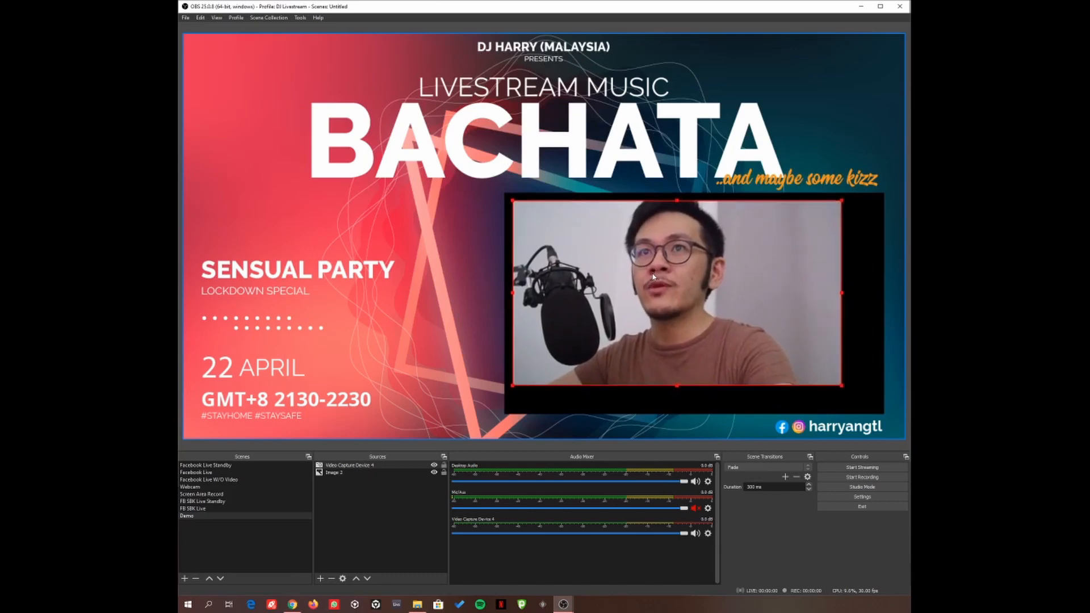
{"action": "left_click_drag", "start_coordinate": [842, 386], "coordinate": [878, 407]}
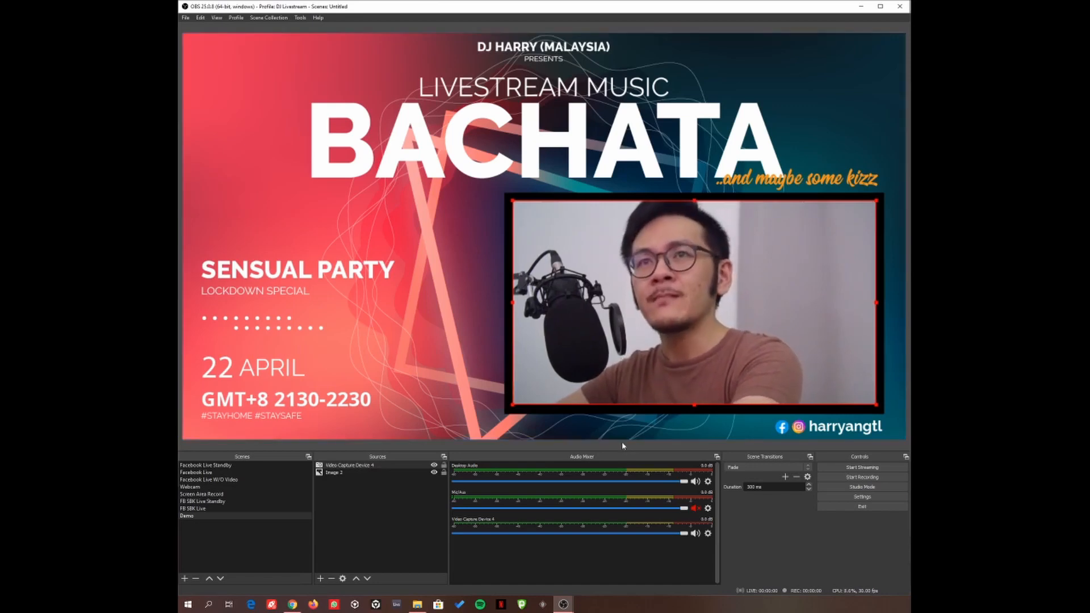
- Nudge the webcam video slightly down and to the left to centre it within the black frame
{"action": "key", "text": "Left"}
{"action": "key", "text": "Down"}
{"action": "key", "text": "Down"}
{"action": "key", "text": "Down"}
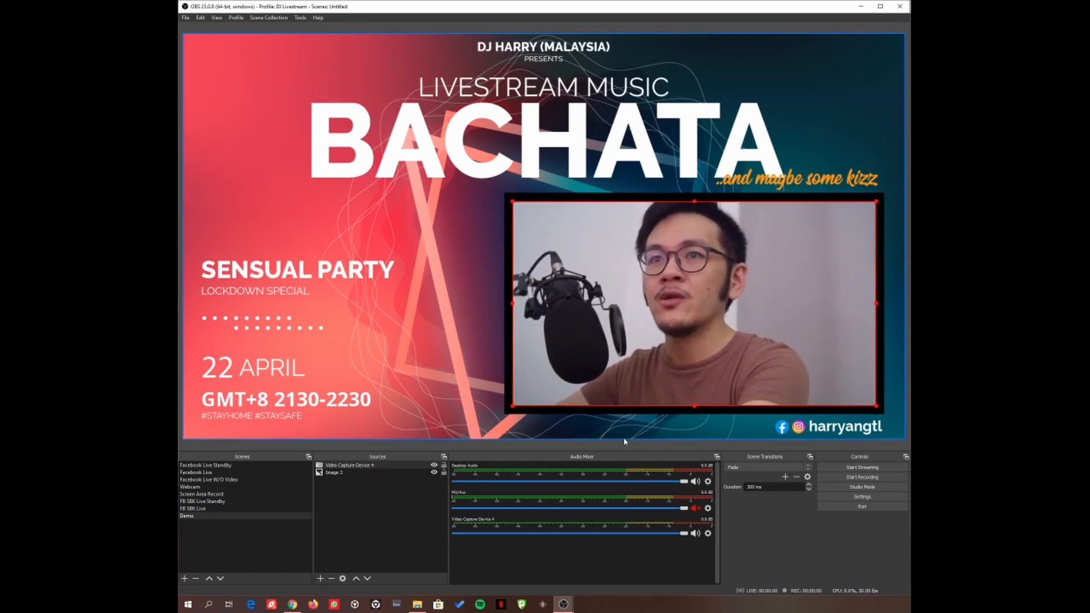
{"action": "key", "text": "Left"}
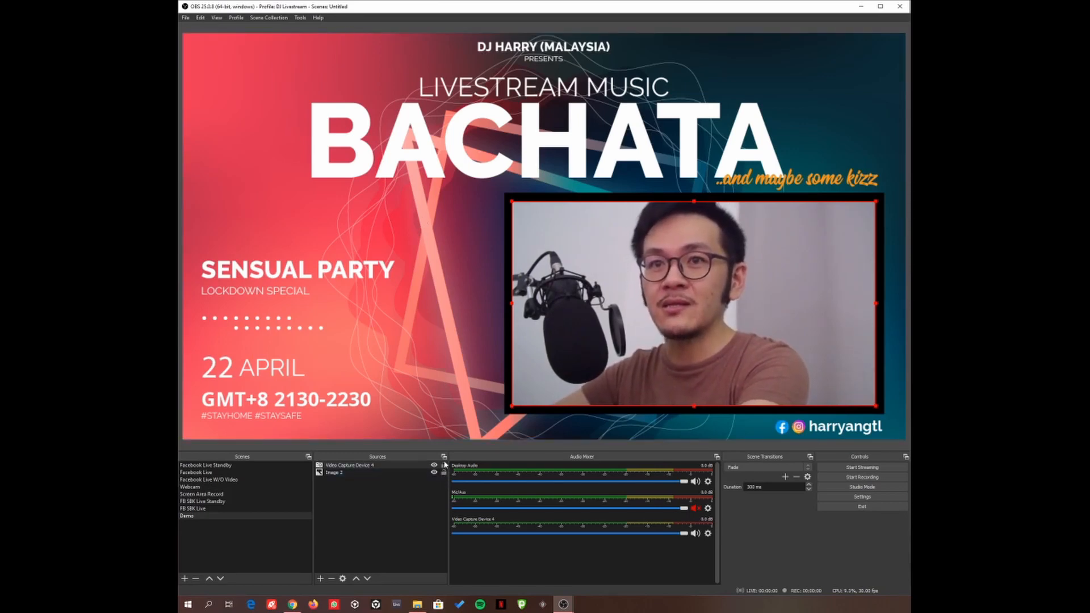
- Toggle the background image's lock, leave it unlocked, and shift the image out of alignment with the canvas
{"action": "left_click", "coordinate": [444, 472]}
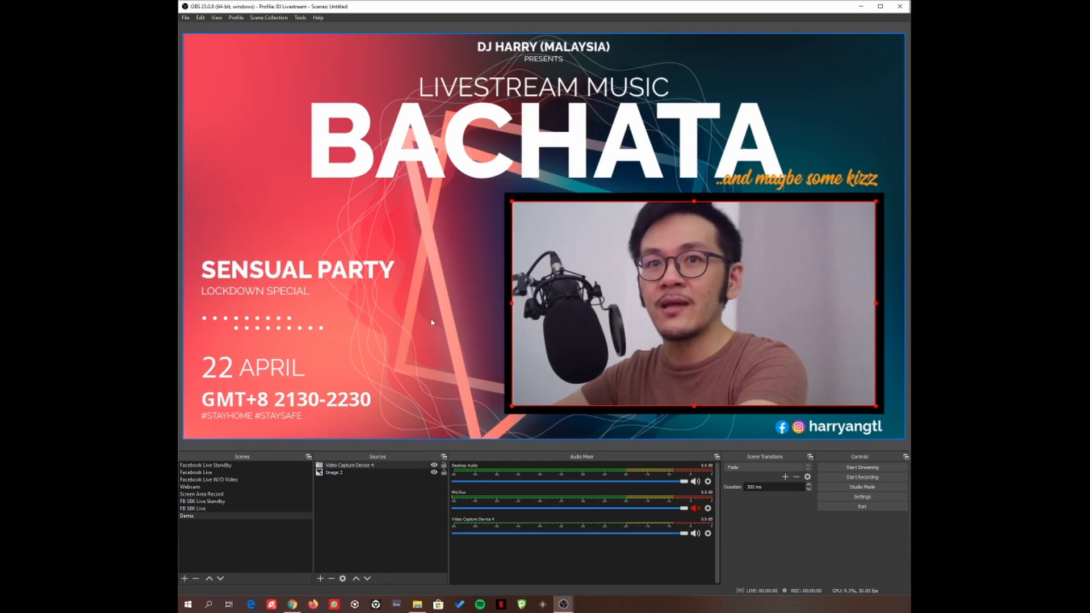
{"action": "left_click_drag", "start_coordinate": [430, 318], "coordinate": [442, 277]}
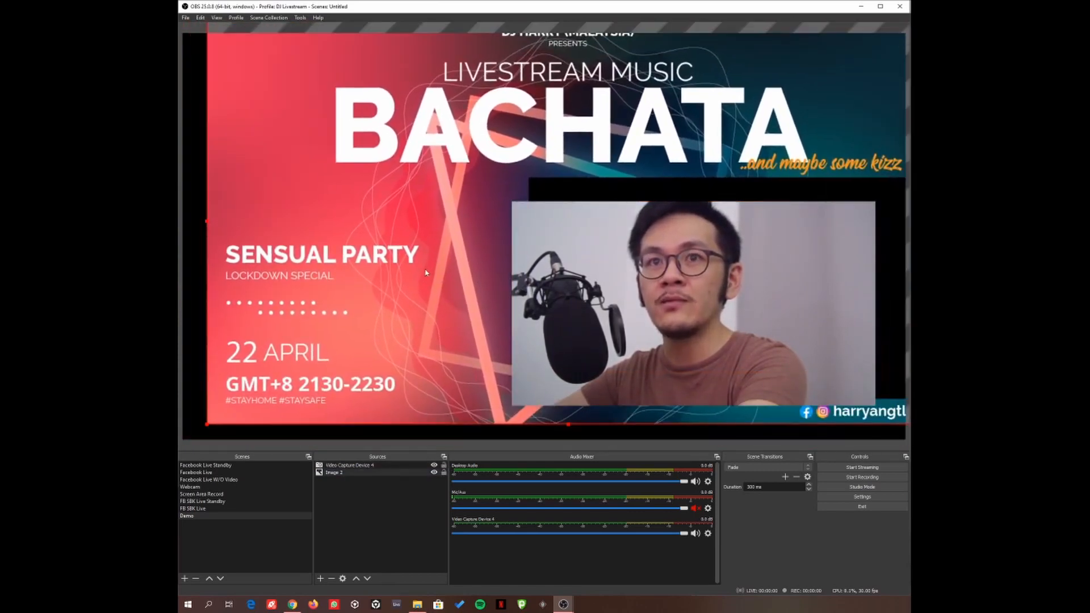
{"action": "left_click", "coordinate": [444, 473]}
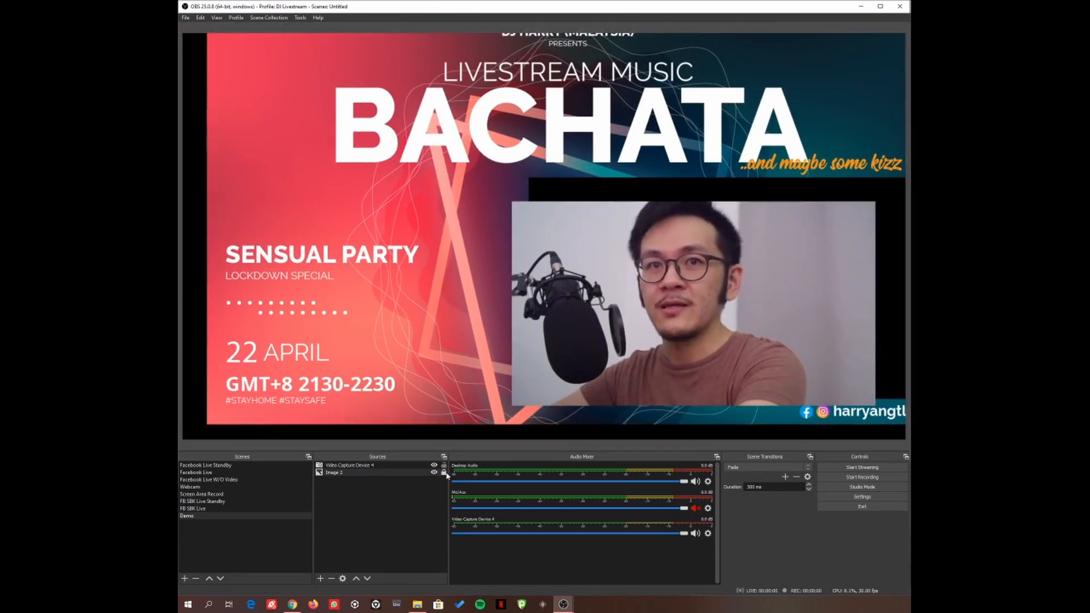
{"action": "left_click", "coordinate": [444, 472]}
{"action": "mouse_move", "coordinate": [358, 212]}
{"action": "left_mouse_down"}
{"action": "mouse_move", "coordinate": [356, 235]}
{"action": "mouse_move", "coordinate": [353, 207]}
{"action": "left_mouse_up"}
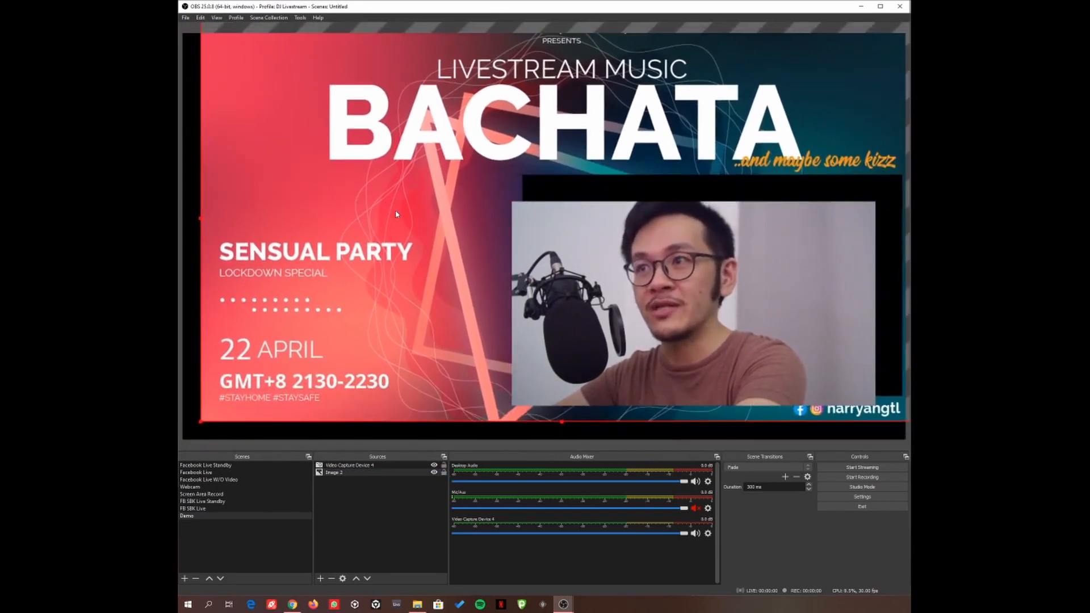
{"action": "left_click_drag", "start_coordinate": [402, 188], "coordinate": [412, 213]}
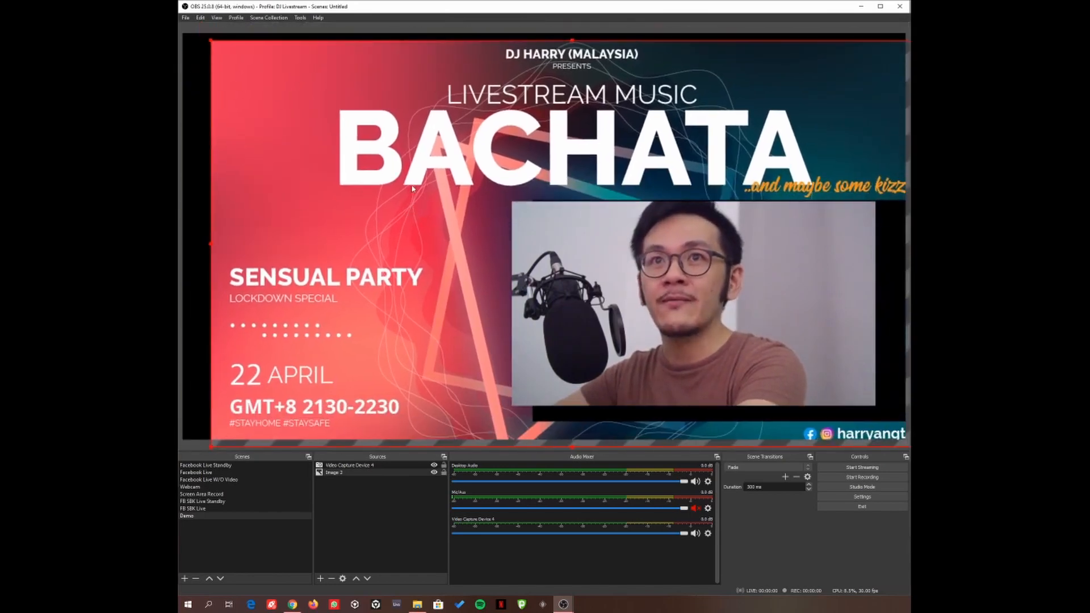
- Fit the background image to the screen and lock it in place
{"action": "right_click", "coordinate": [374, 202]}
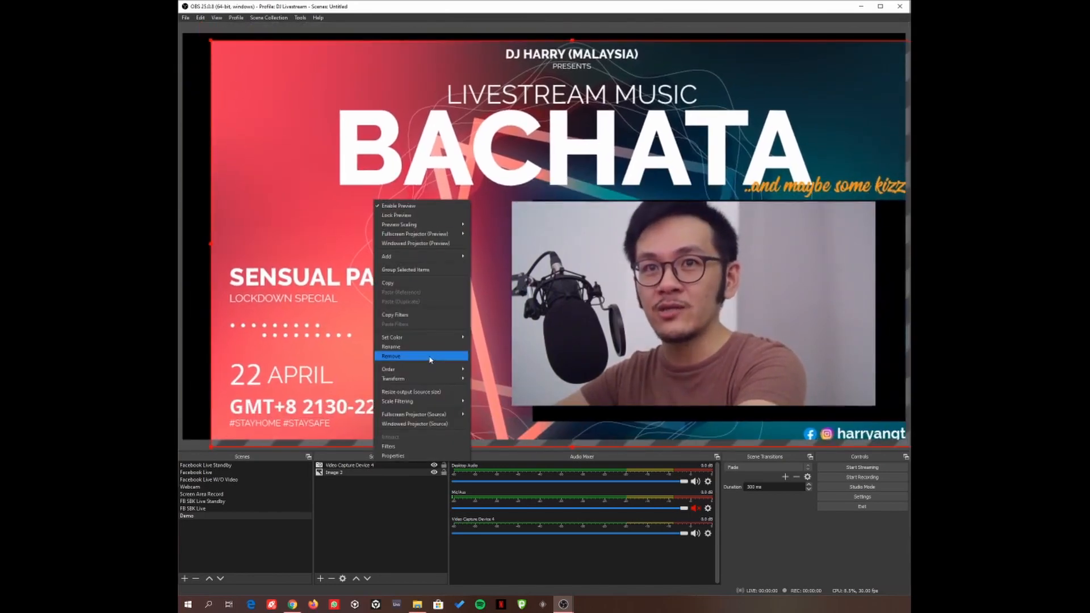
{"action": "right_click", "coordinate": [356, 116]}
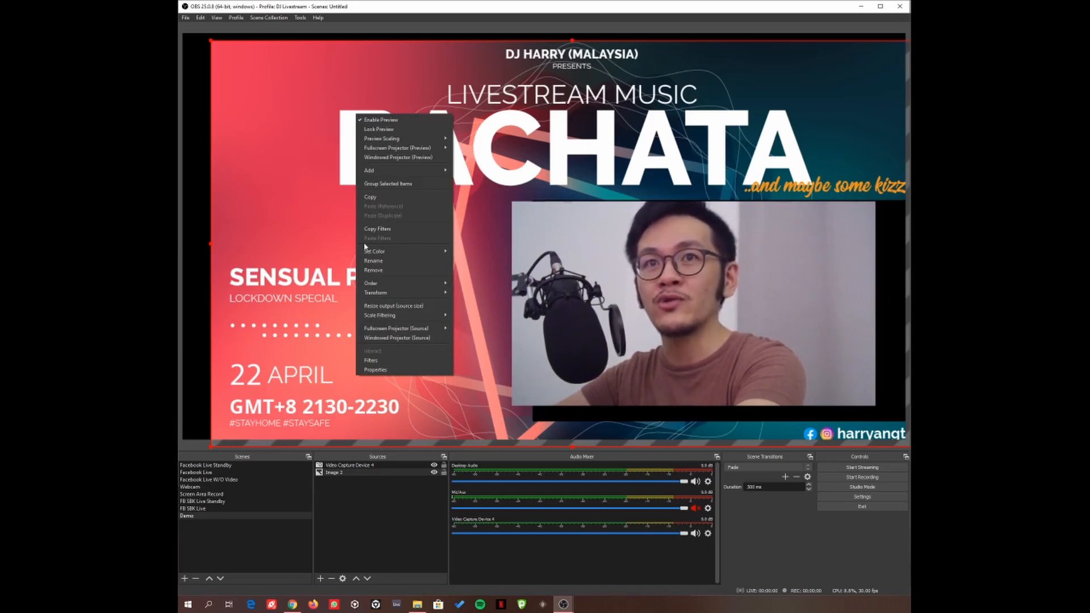
{"action": "mouse_move", "coordinate": [431, 293]}
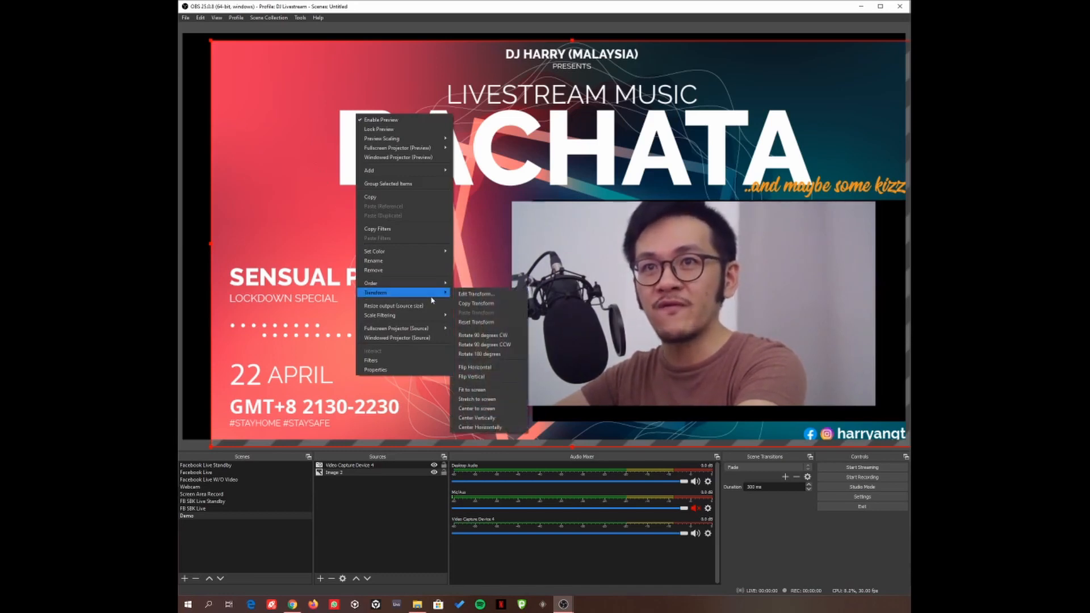
{"action": "left_click", "coordinate": [491, 391]}
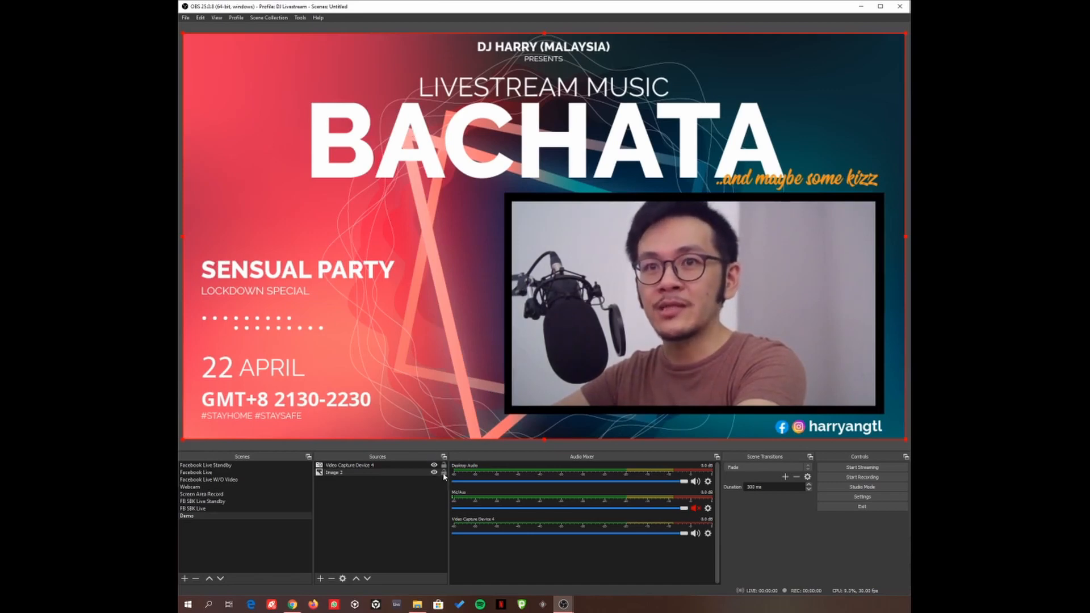
{"action": "left_click", "coordinate": [444, 473]}
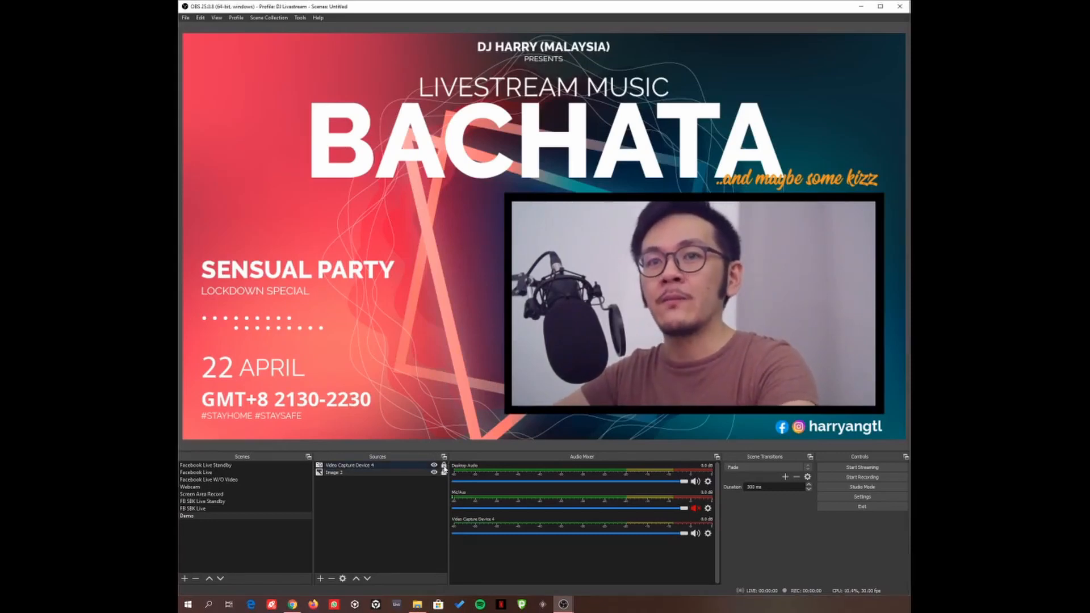
{"action": "left_click", "coordinate": [664, 320]}
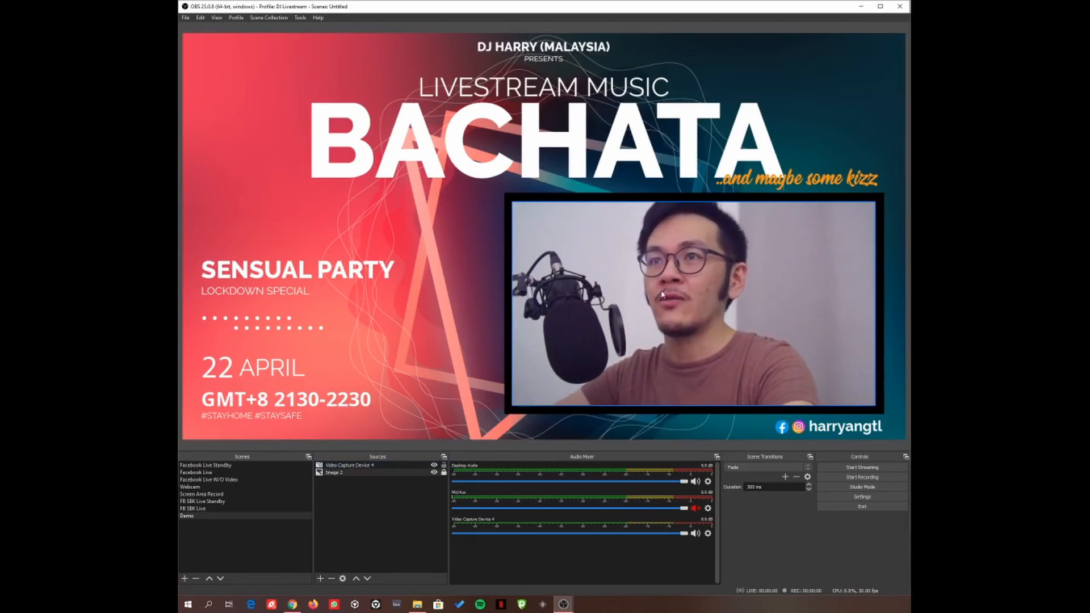
{"action": "right_click", "coordinate": [666, 288]}
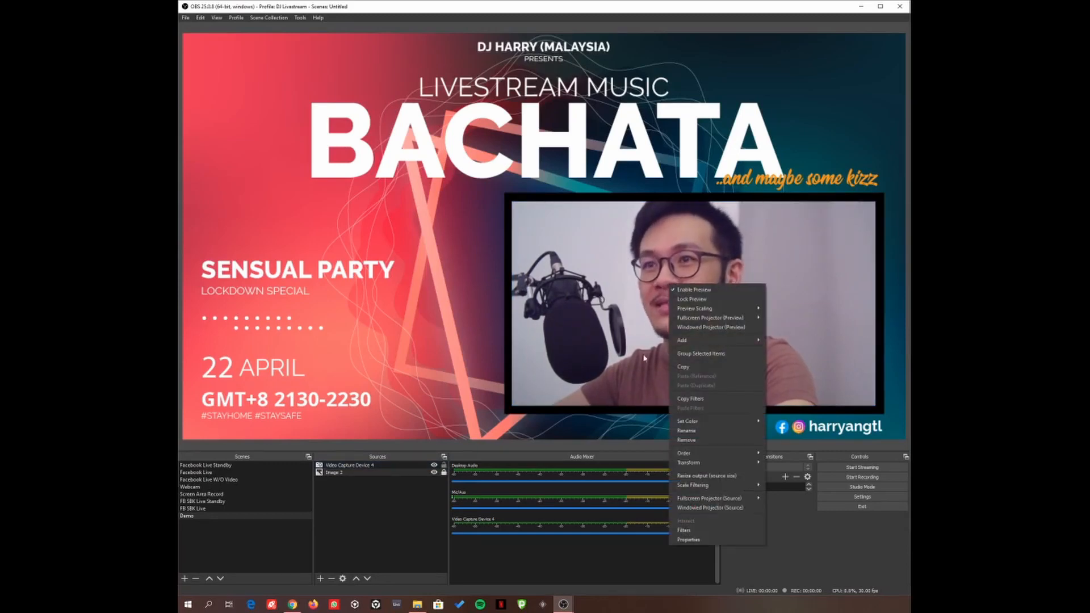
{"action": "left_click", "coordinate": [626, 295]}
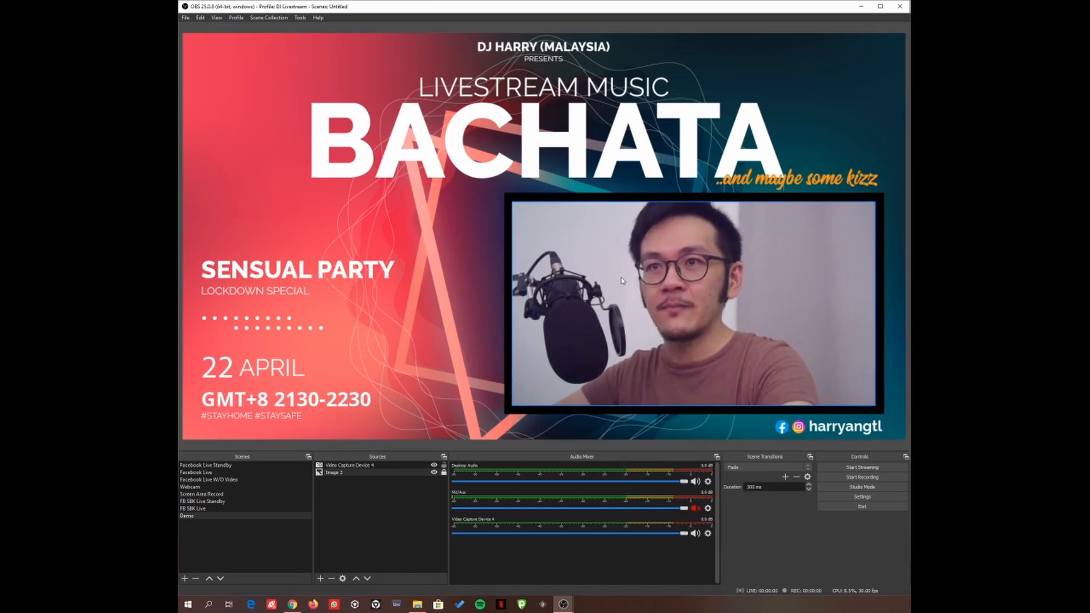
{"action": "right_click", "coordinate": [622, 278]}
{"action": "left_click", "coordinate": [640, 533]}
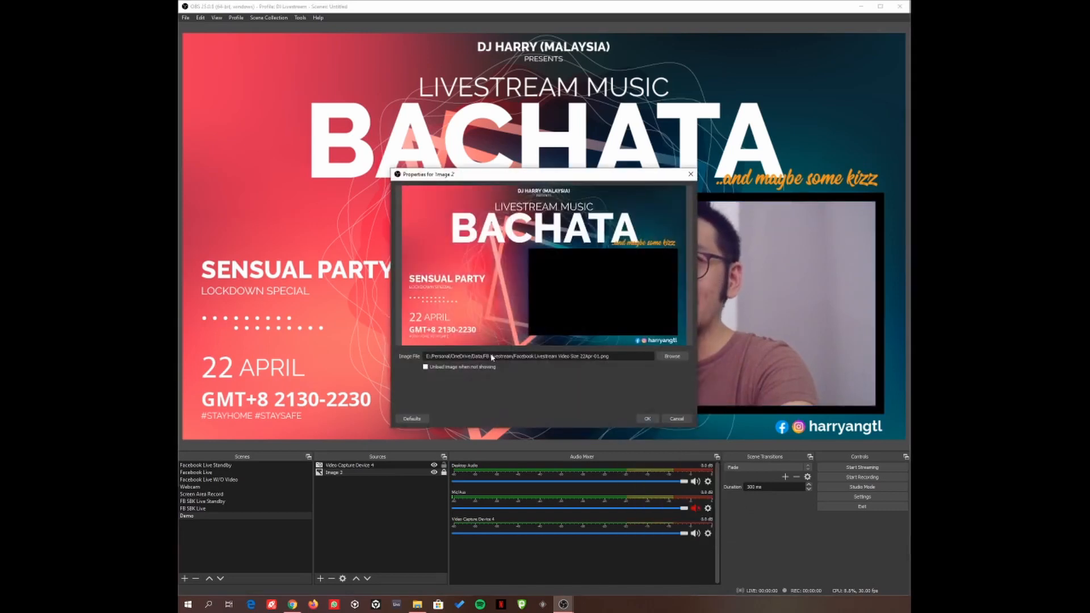
{"action": "left_click", "coordinate": [680, 419]}
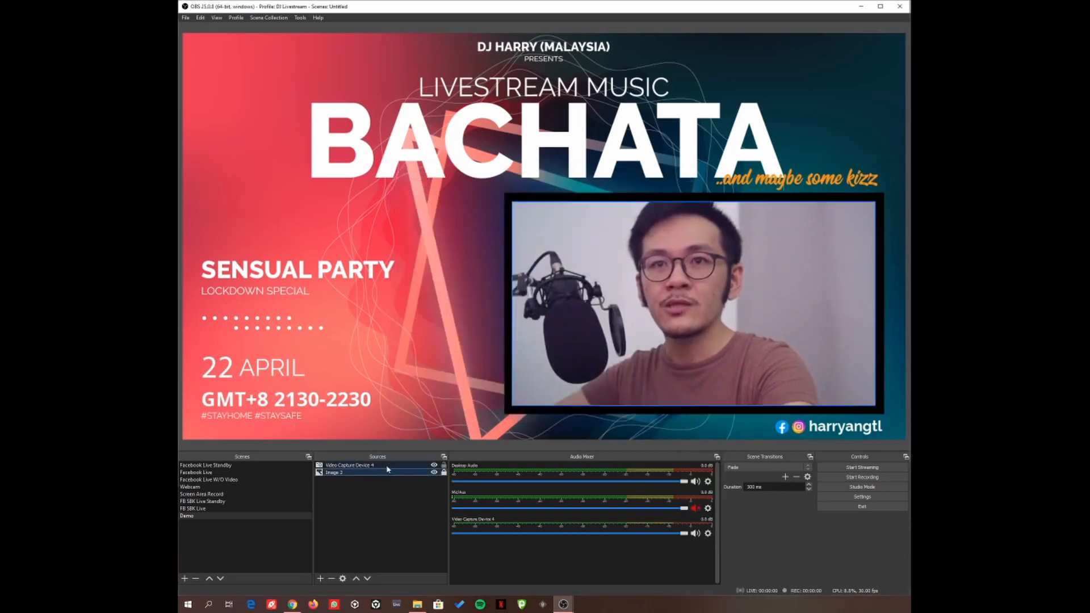
- Set the camera source's resolution to 1920x1080, accept it, and move the webcam video up toward the middle of the canvas
{"action": "right_click", "coordinate": [388, 467]}
{"action": "left_click", "coordinate": [408, 458]}
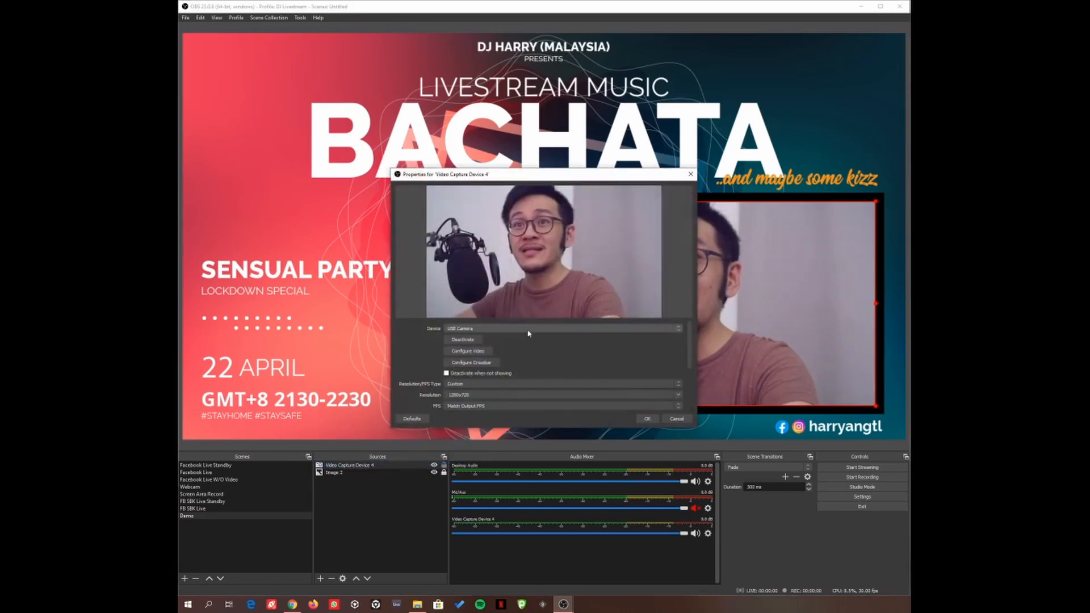
{"action": "left_click", "coordinate": [528, 331]}
{"action": "left_click", "coordinate": [670, 336]}
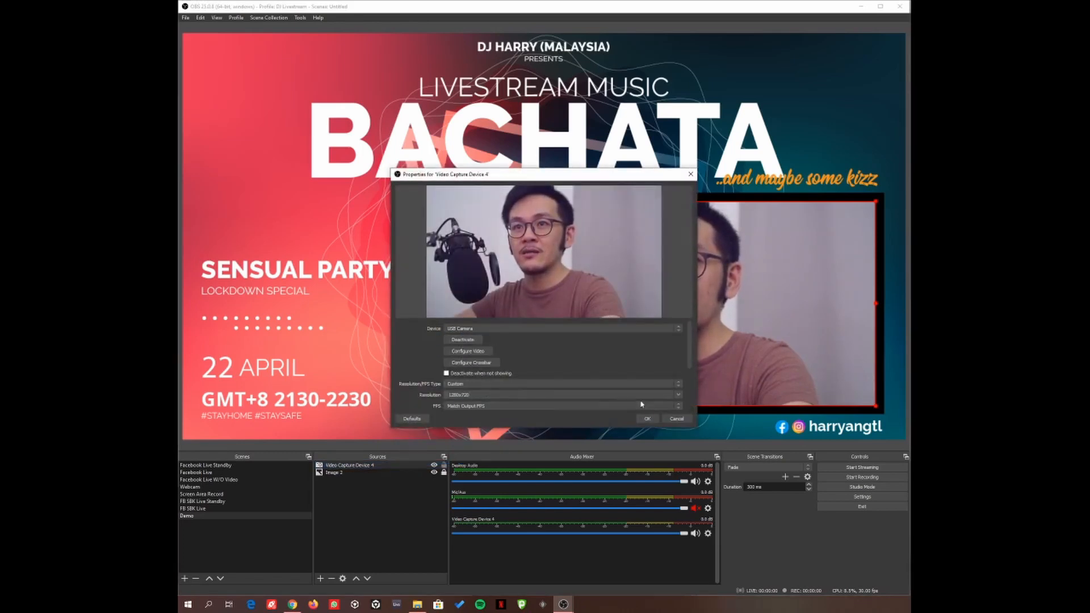
{"action": "left_click", "coordinate": [678, 394]}
{"action": "left_click", "coordinate": [506, 417]}
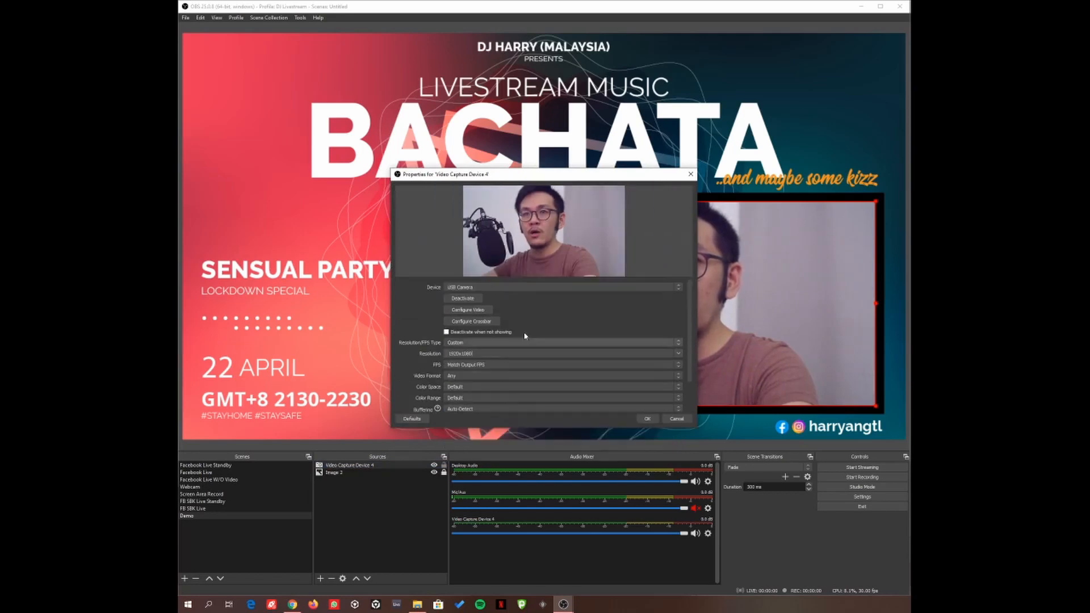
{"action": "left_click", "coordinate": [649, 418]}
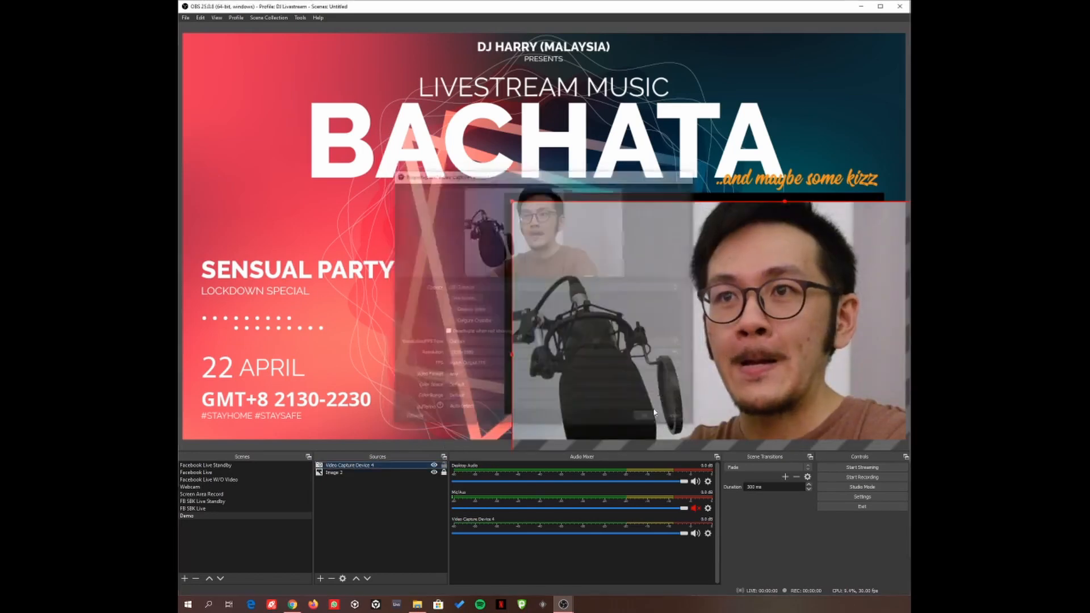
{"action": "left_click_drag", "start_coordinate": [776, 329], "coordinate": [562, 193]}
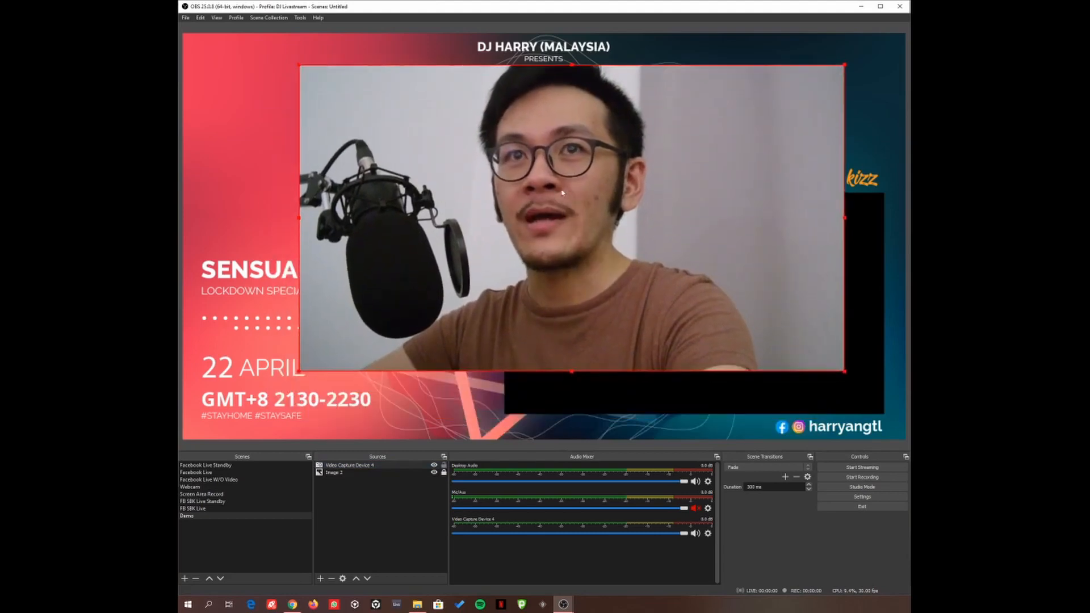
- Set the resolution of the Video Capture Device source to 800x600 and accept its properties
{"action": "left_click", "coordinate": [368, 466]}
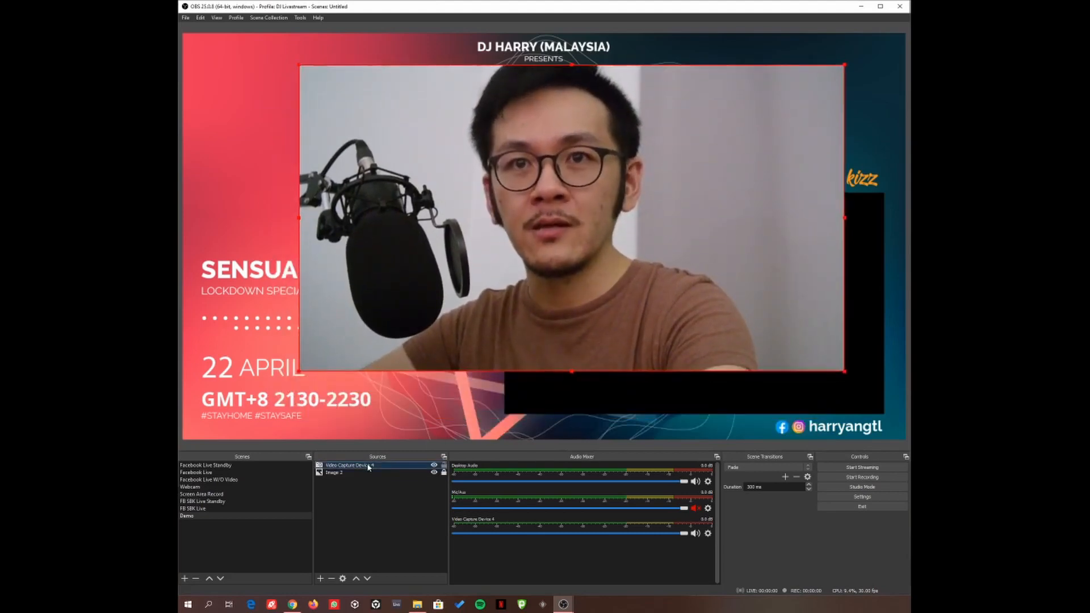
{"action": "right_click", "coordinate": [368, 467]}
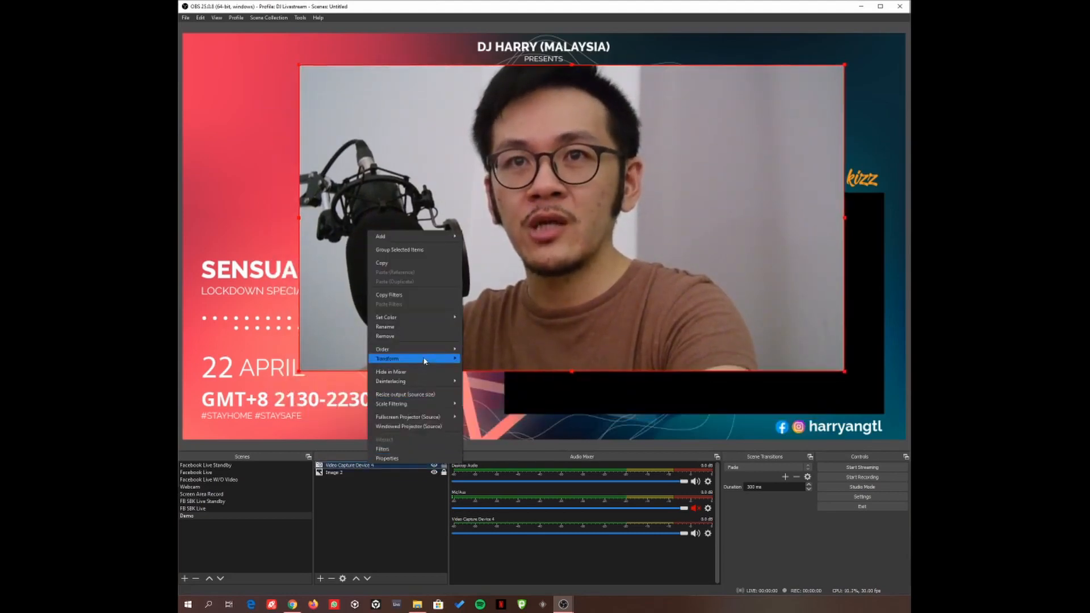
{"action": "left_click", "coordinate": [387, 458]}
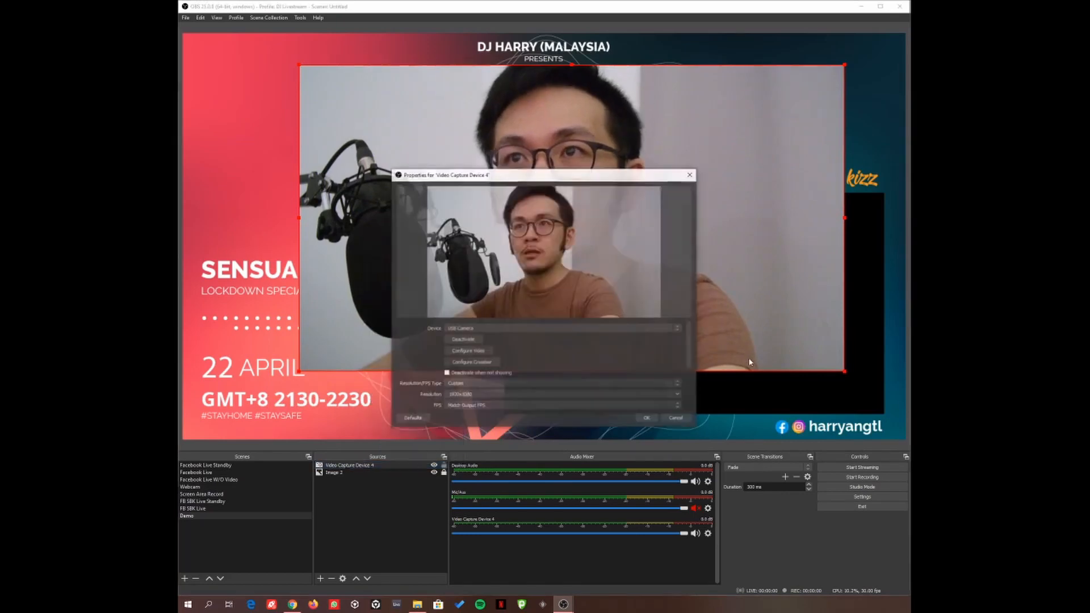
{"action": "left_click", "coordinate": [679, 394]}
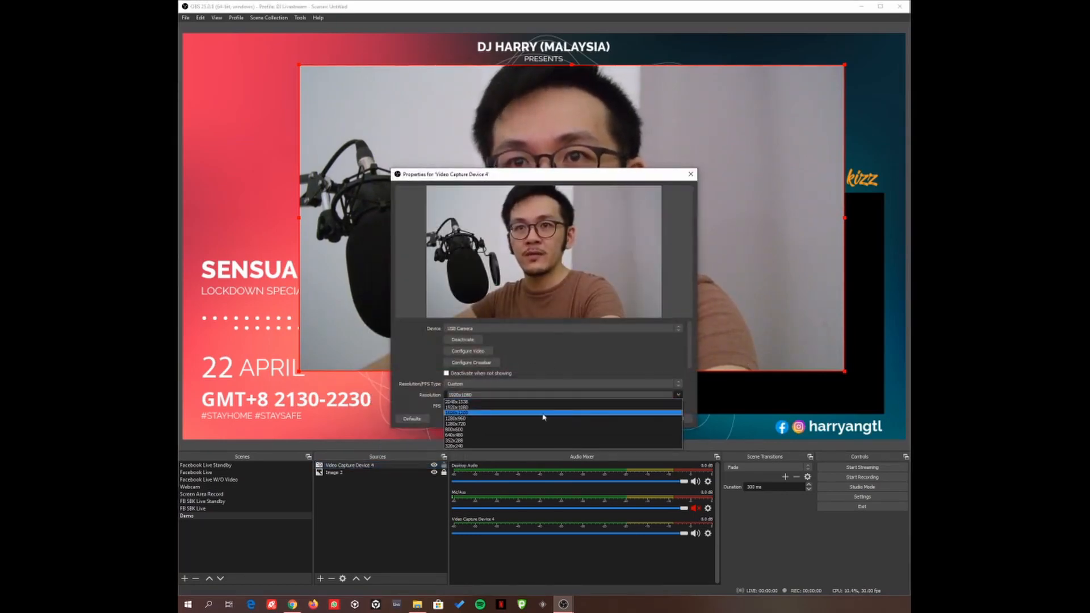
{"action": "left_click", "coordinate": [492, 430]}
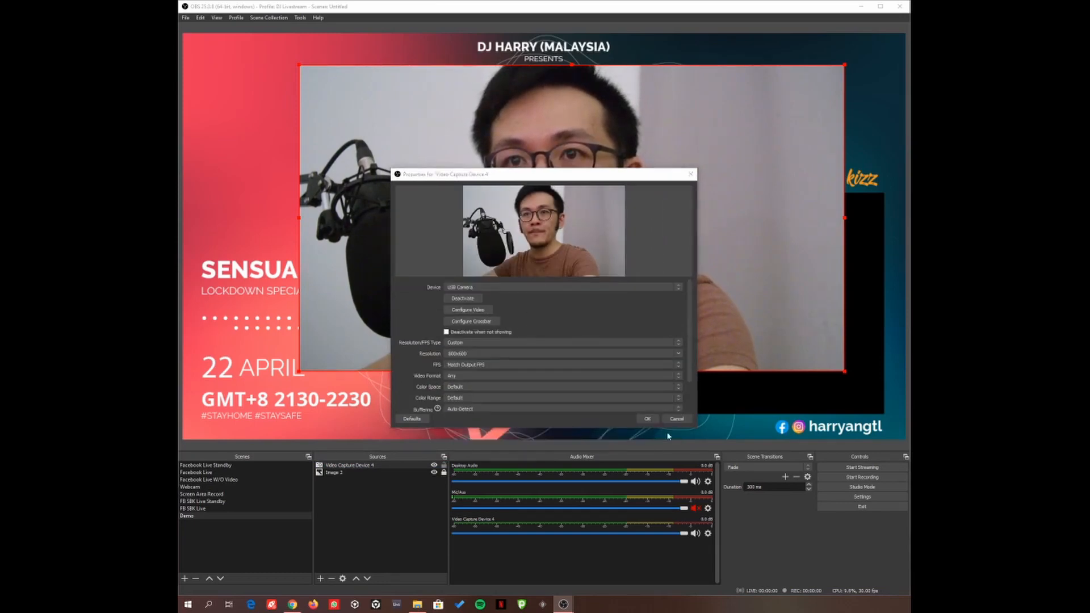
{"action": "left_click", "coordinate": [647, 418]}
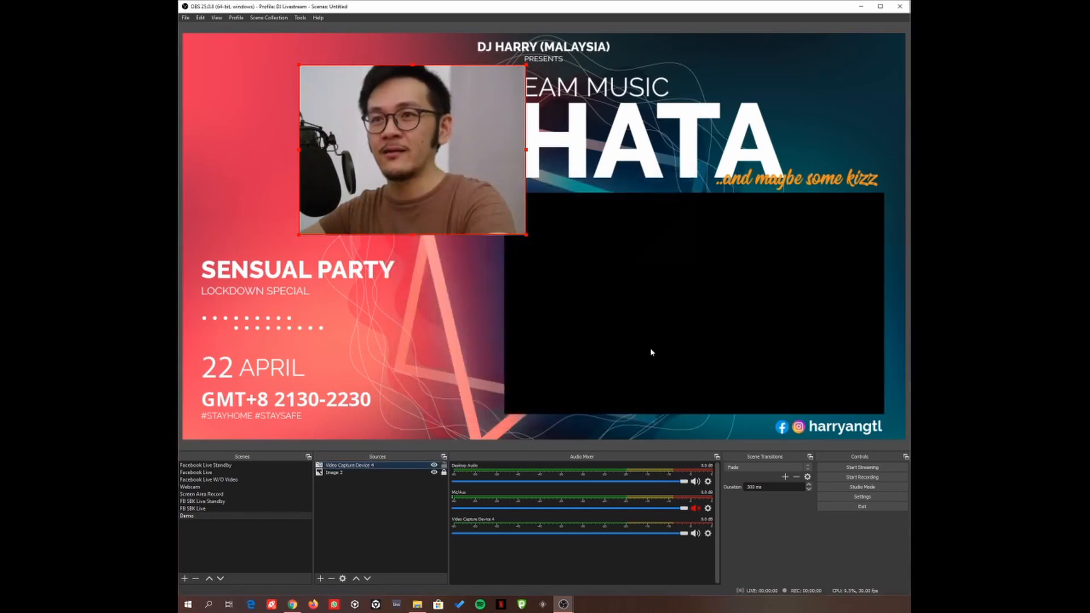
- Move the webcam video onto the black frame and scale it up to span nearly the frame's full width
{"action": "left_click_drag", "start_coordinate": [423, 152], "coordinate": [708, 313]}
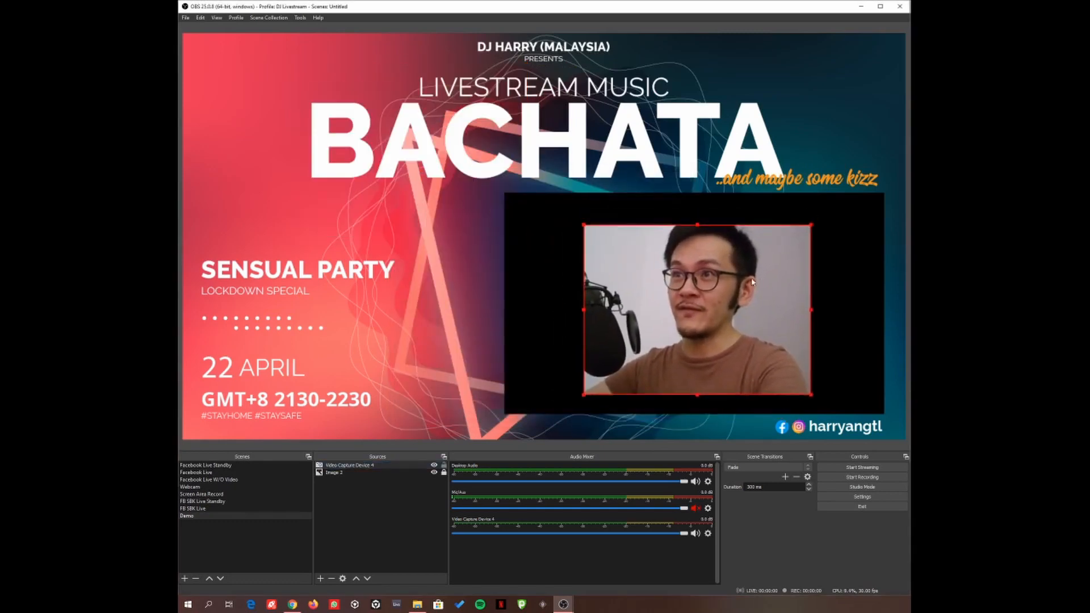
{"action": "left_click_drag", "start_coordinate": [752, 282], "coordinate": [679, 258]}
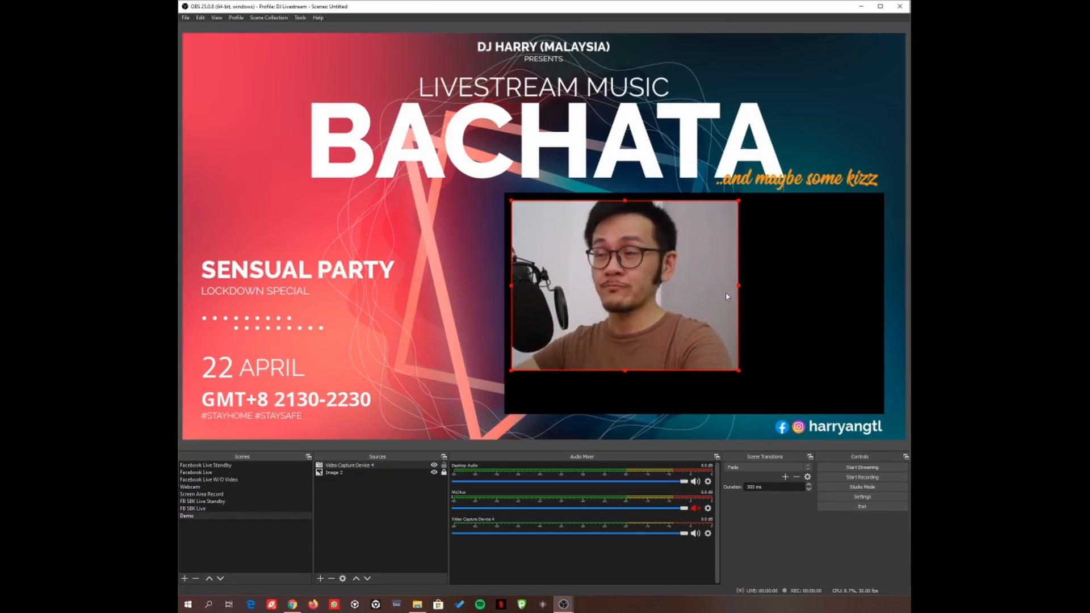
{"action": "left_click_drag", "start_coordinate": [741, 374], "coordinate": [787, 407]}
{"action": "mouse_move", "coordinate": [708, 328]}
{"action": "left_mouse_down"}
{"action": "mouse_move", "coordinate": [746, 321]}
{"action": "mouse_move", "coordinate": [708, 329]}
{"action": "left_mouse_up"}
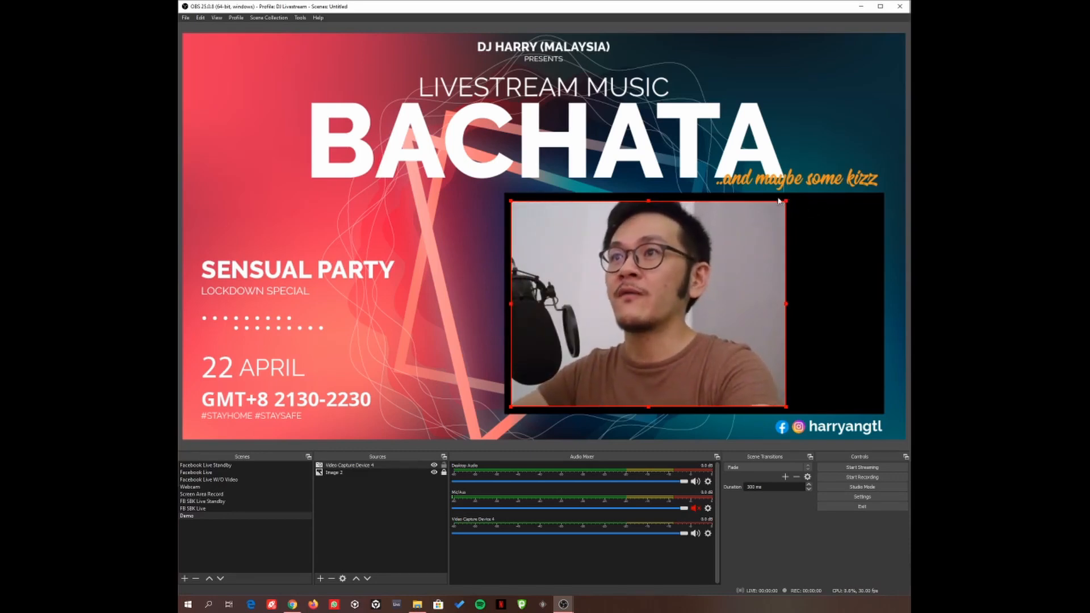
{"action": "left_click_drag", "start_coordinate": [786, 202], "coordinate": [857, 136]}
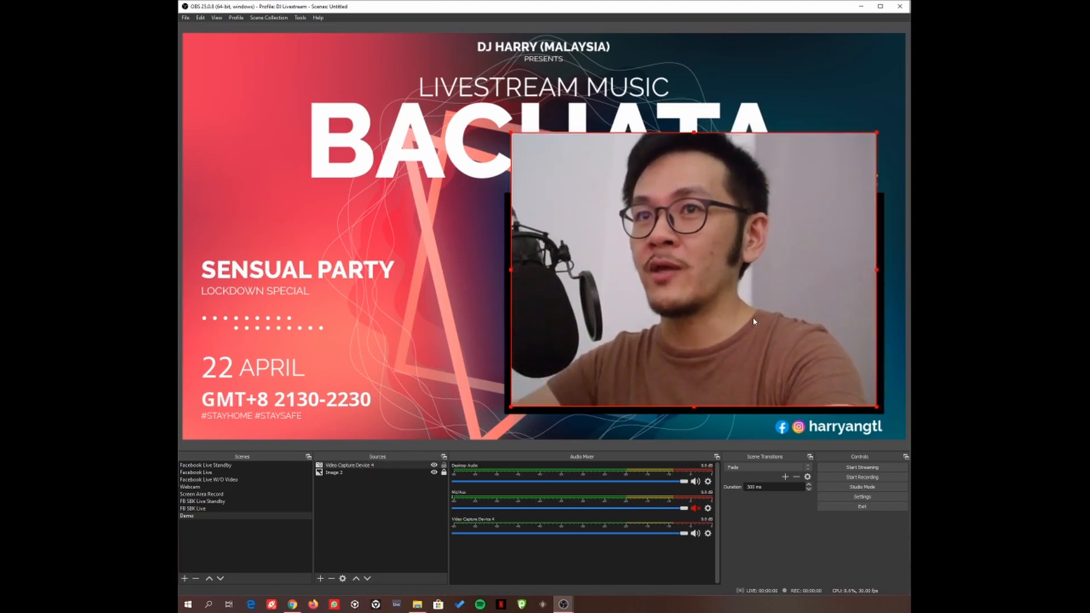
{"action": "left_click_drag", "start_coordinate": [756, 322], "coordinate": [761, 344]}
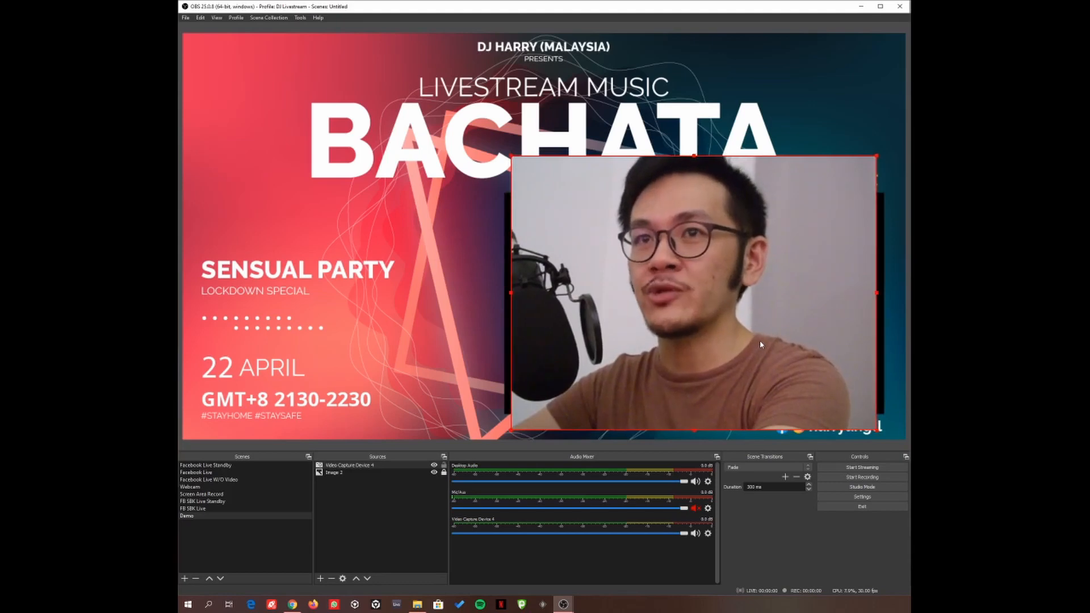
{"action": "left_click_drag", "start_coordinate": [760, 343], "coordinate": [761, 344]}
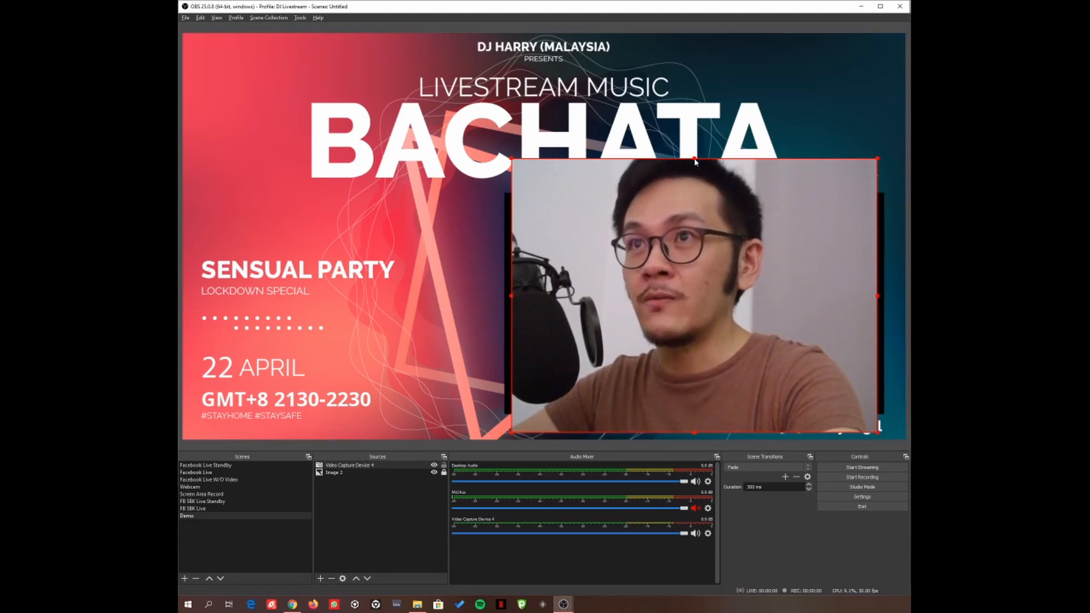
- Crop the top and bottom edges of the webcam video to fit inside the black frame, then deselect it
{"action": "left_click_drag", "start_coordinate": [694, 160], "coordinate": [703, 171]}
{"action": "left_click_drag", "start_coordinate": [703, 173], "coordinate": [717, 203]}
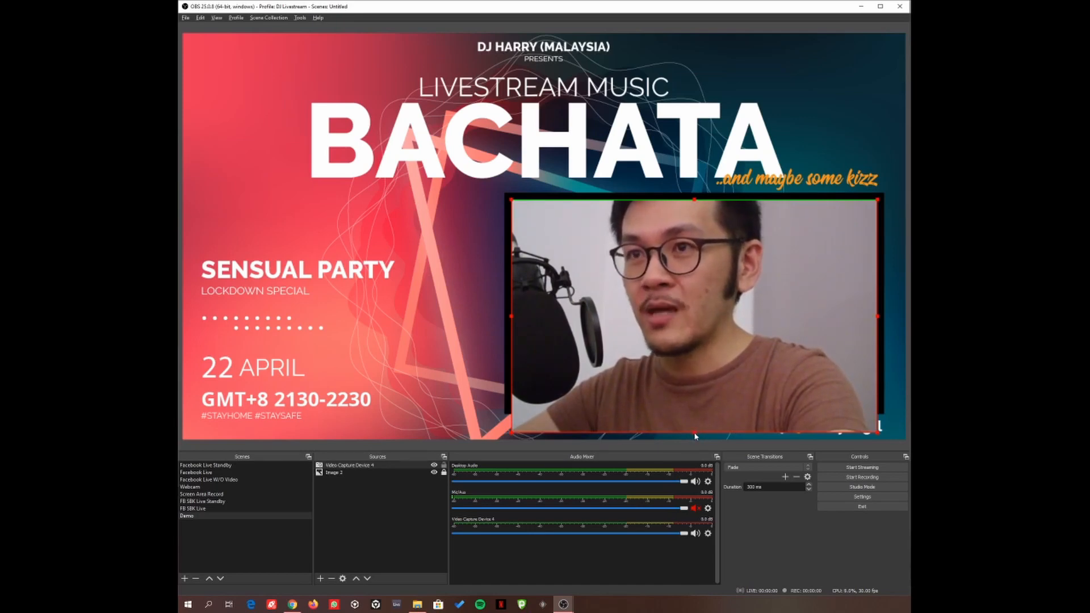
{"action": "left_click_drag", "start_coordinate": [695, 435], "coordinate": [699, 410]}
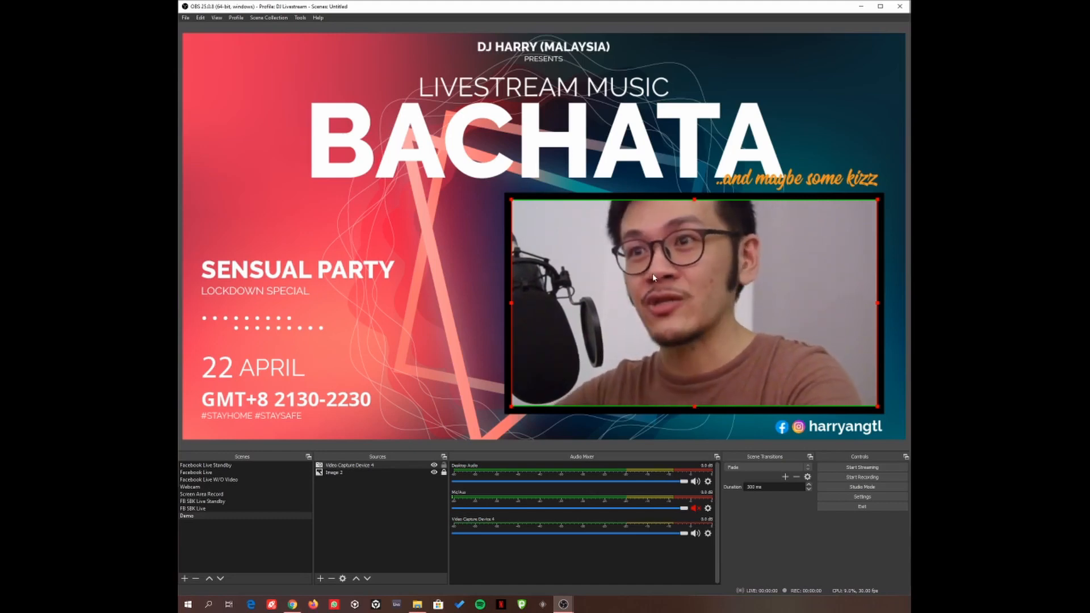
{"action": "left_click", "coordinate": [445, 254]}
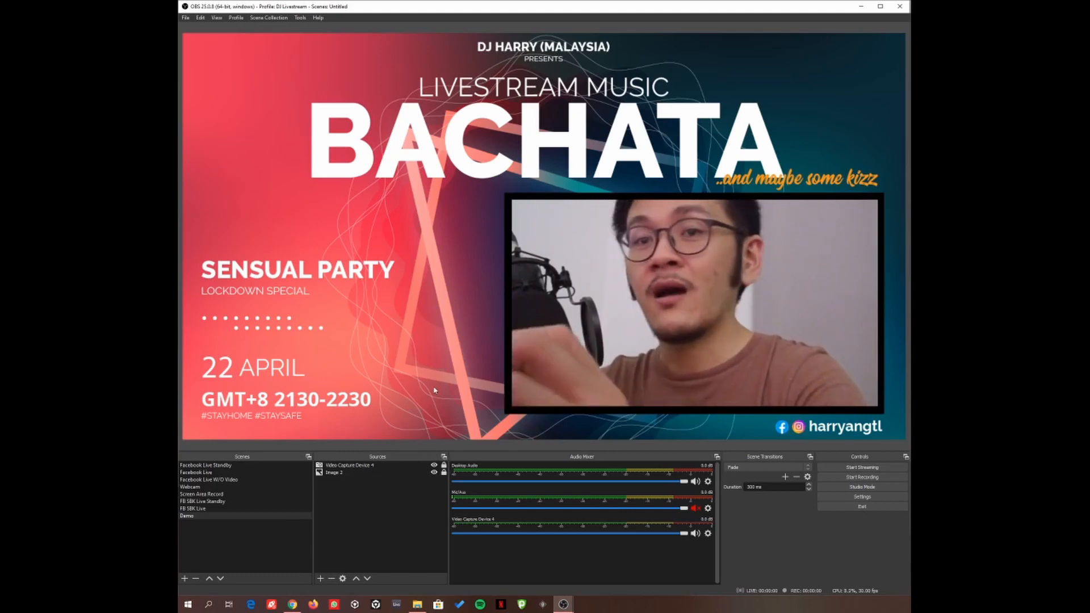
- Switch to rekordbox and view the 20200422-LiveStream playlist in the track list
{"action": "left_click", "coordinate": [377, 605]}
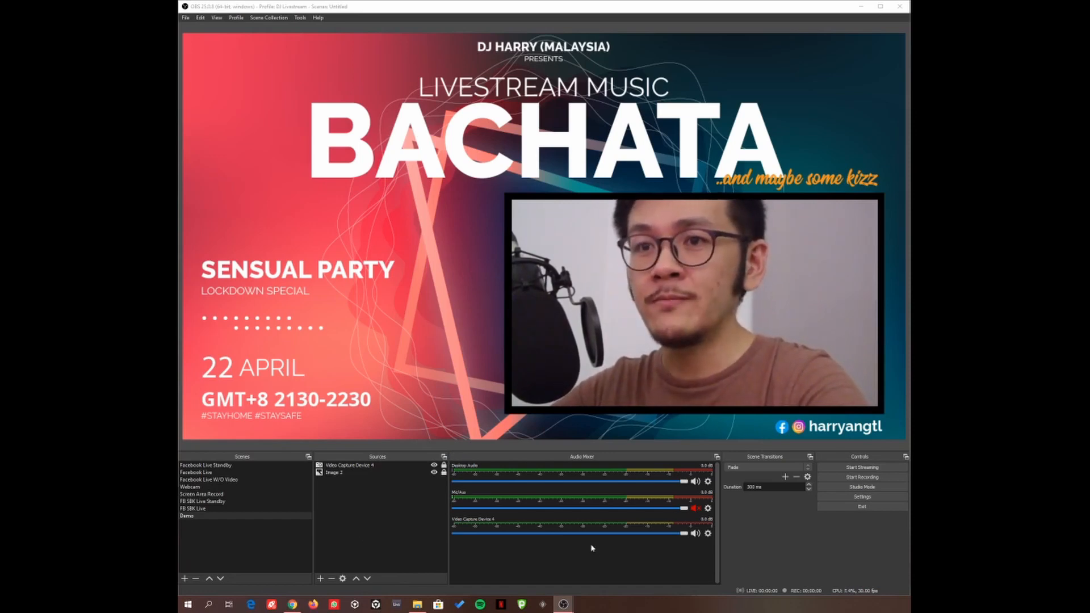
{"action": "left_click", "coordinate": [375, 604]}
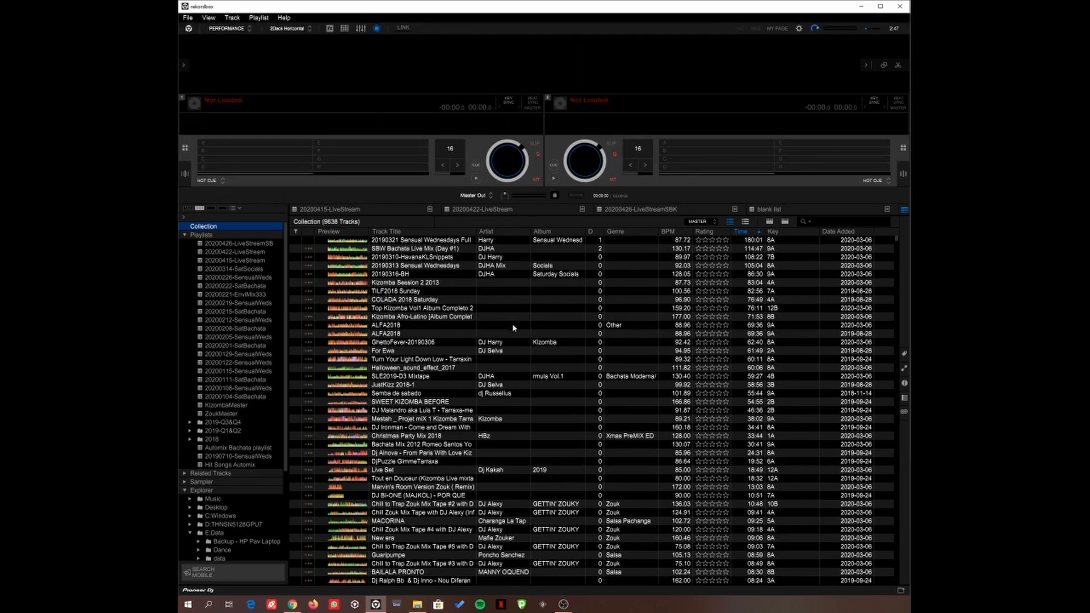
{"action": "left_click", "coordinate": [248, 254]}
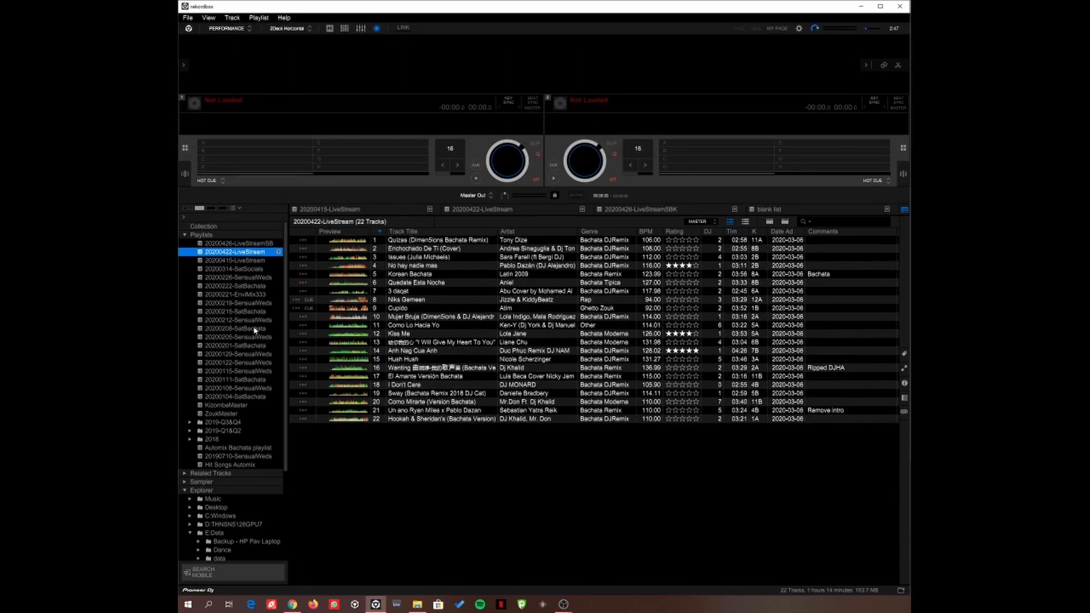
{"action": "left_click", "coordinate": [253, 329]}
{"action": "left_click", "coordinate": [246, 245]}
{"action": "left_click", "coordinate": [248, 253]}
- Switch to OBS and add a new Window Capture source named Rekordbox2 to the Demo scene
{"action": "mouse_move", "coordinate": [563, 604]}
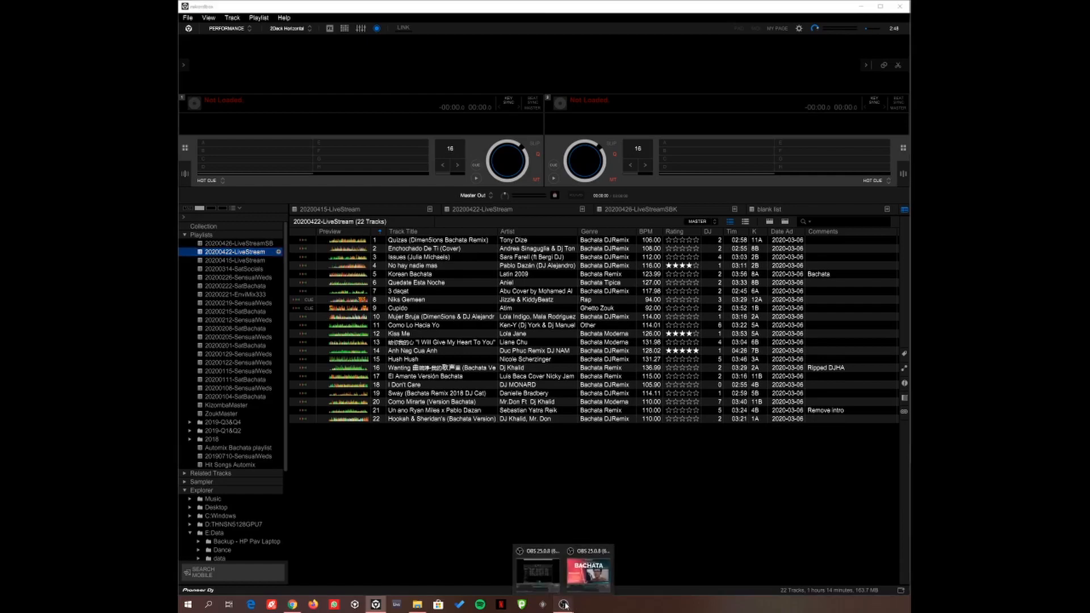
{"action": "mouse_move", "coordinate": [537, 570]}
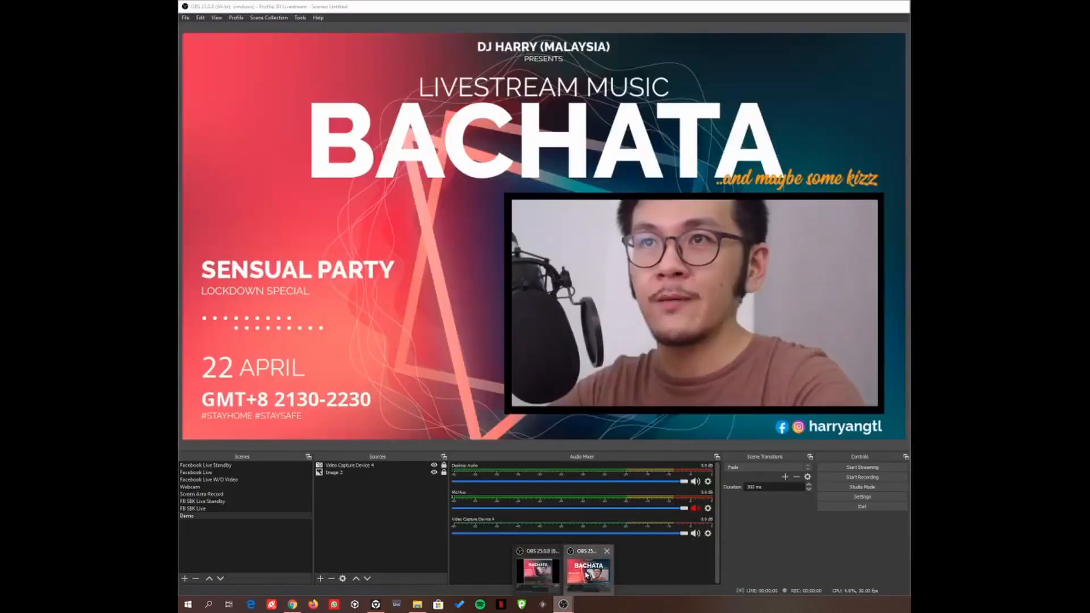
{"action": "left_click", "coordinate": [587, 573]}
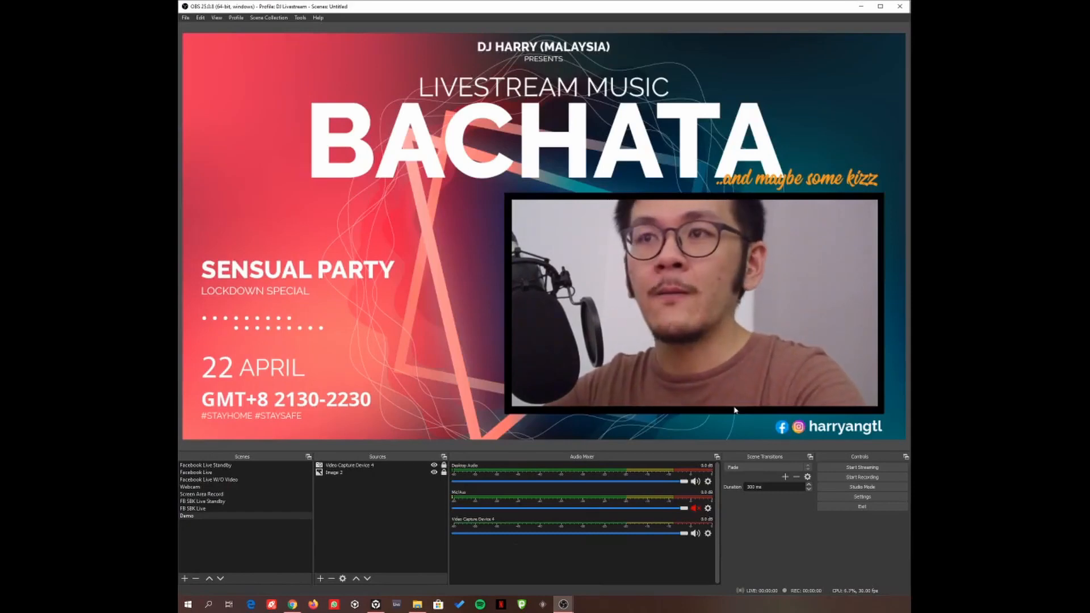
{"action": "left_click", "coordinate": [319, 579]}
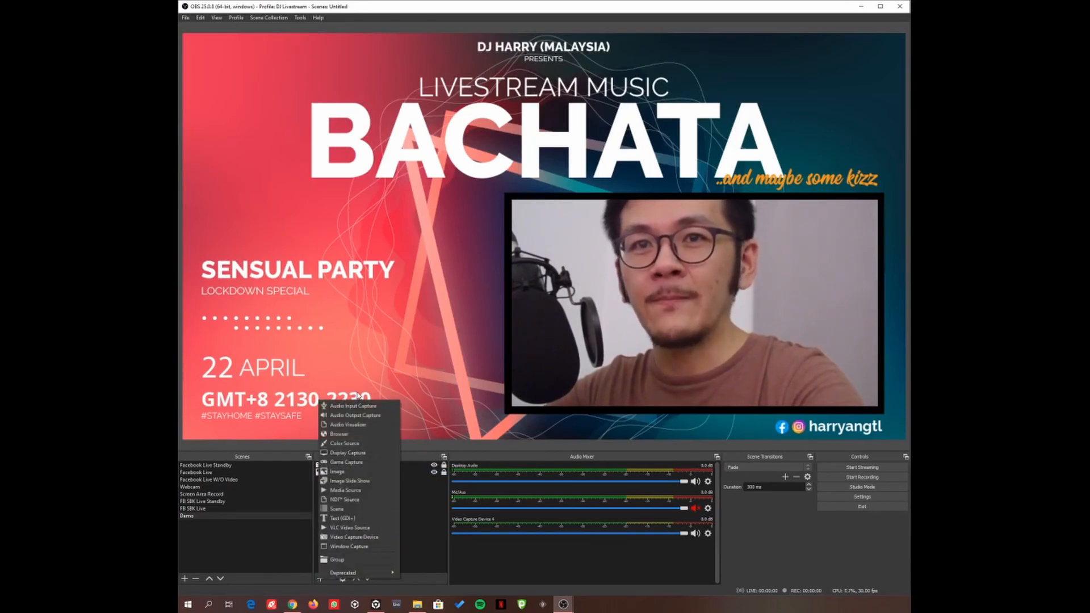
{"action": "left_click", "coordinate": [355, 546]}
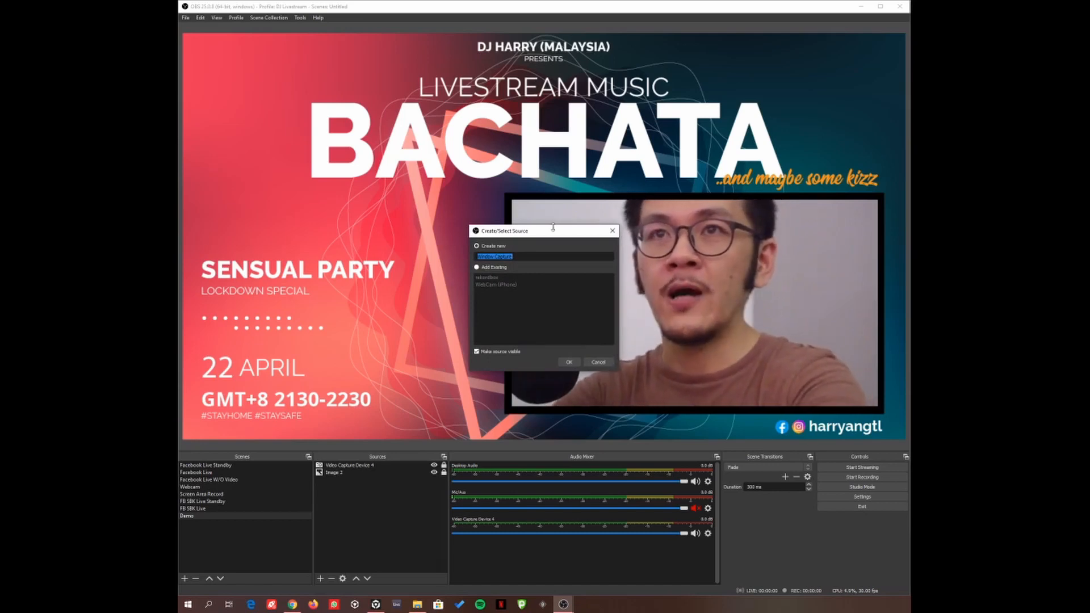
{"action": "type", "text": "Re"}
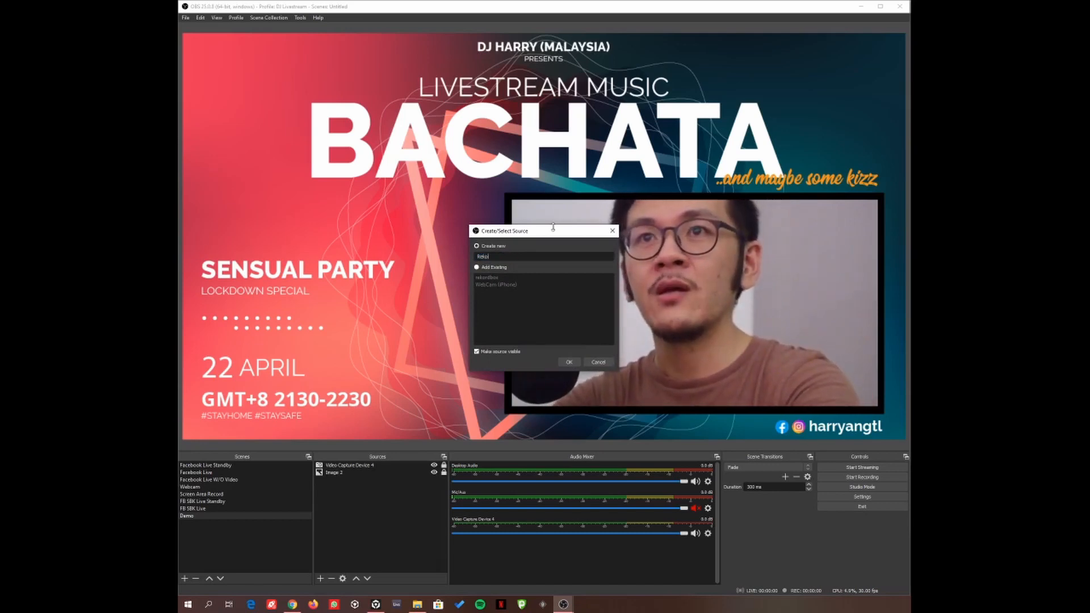
{"action": "type", "text": "kordbox2"}
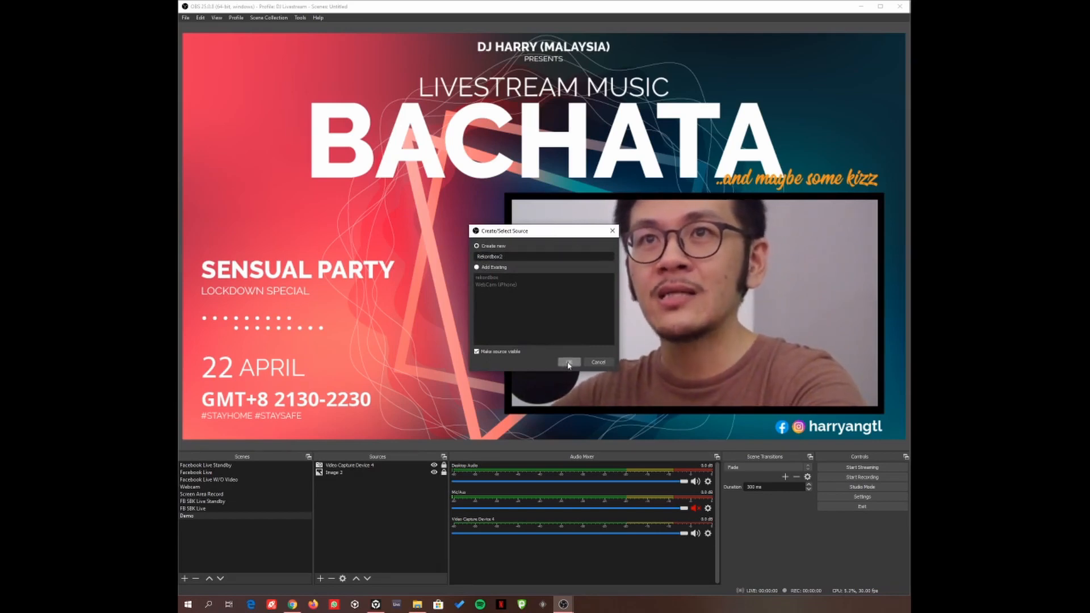
{"action": "left_click", "coordinate": [569, 364]}
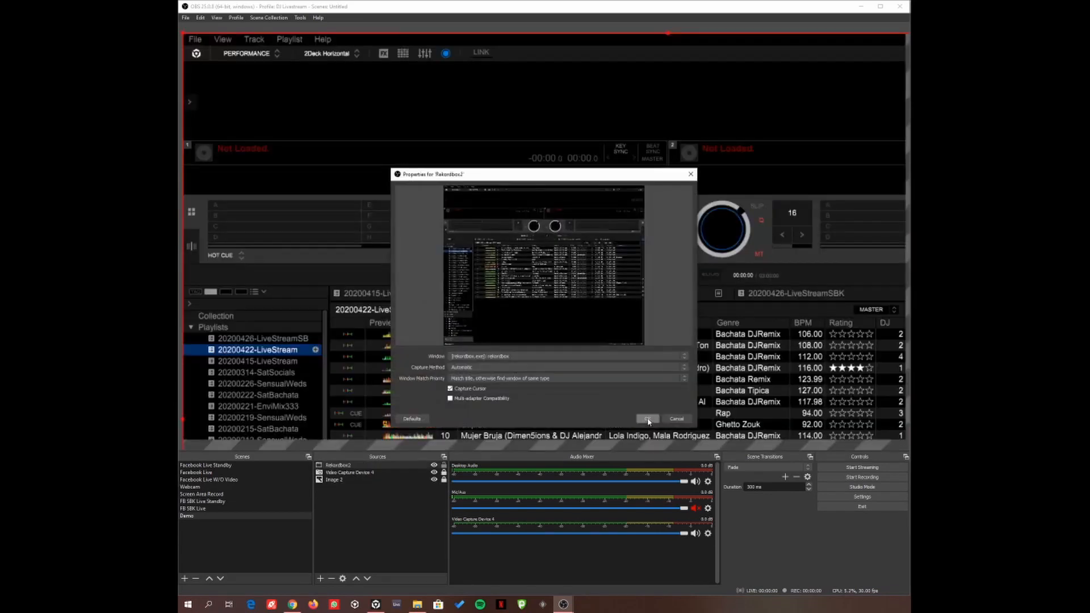
- Set the captured window of Rekordbox2 to [rekordbox.exe]: rekordbox and accept its properties
{"action": "left_click", "coordinate": [508, 356]}
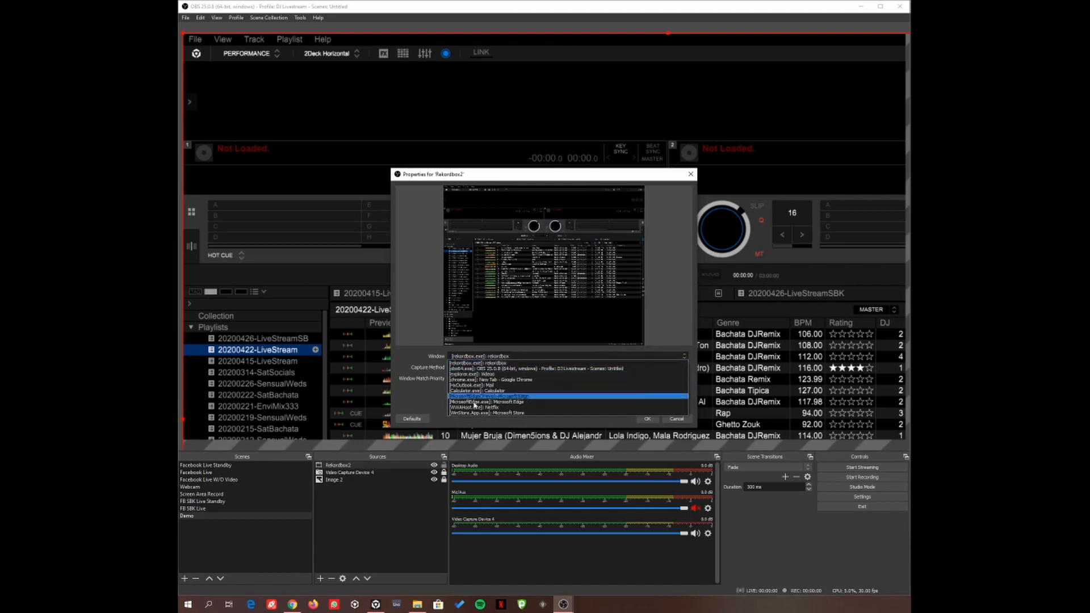
{"action": "left_click", "coordinate": [472, 364]}
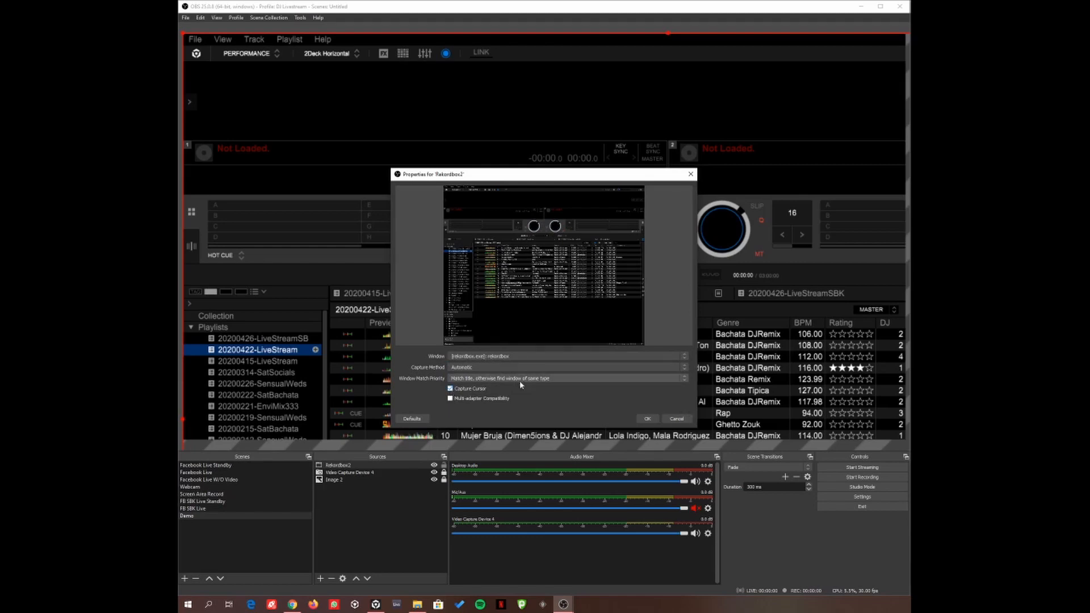
{"action": "left_click", "coordinate": [647, 418]}
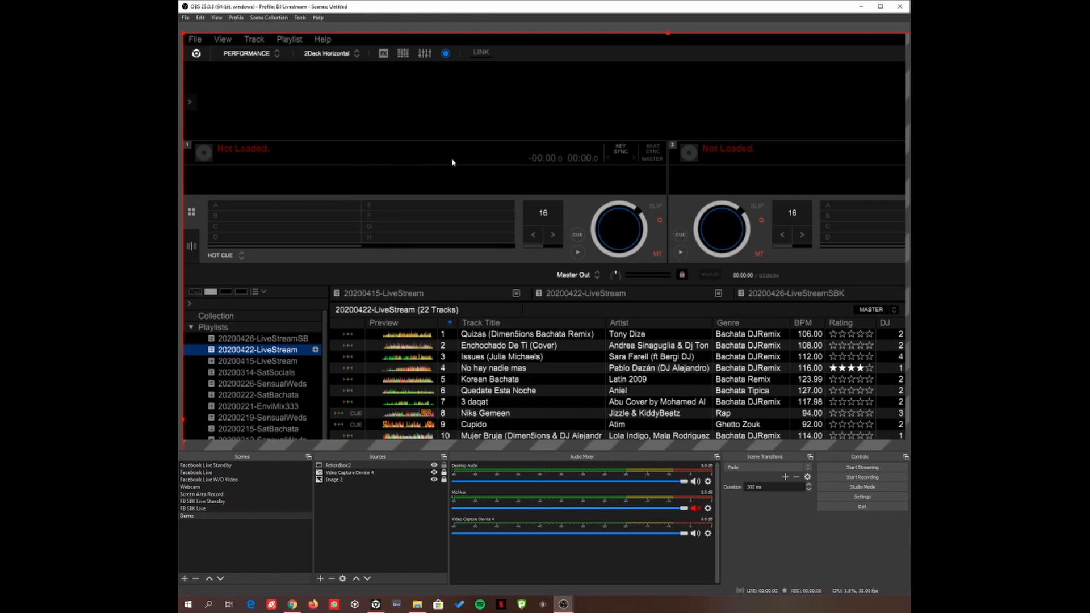
- Fit the Rekordbox2 capture to the screen, then scale it down and move it over the middle of the background image
{"action": "right_click", "coordinate": [491, 207]}
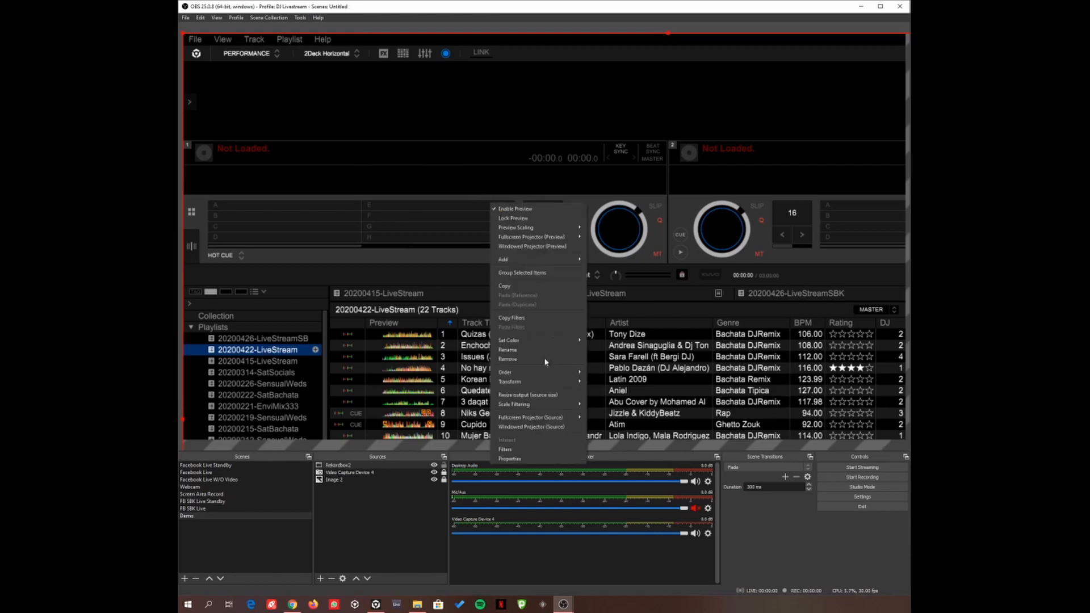
{"action": "mouse_move", "coordinate": [531, 382]}
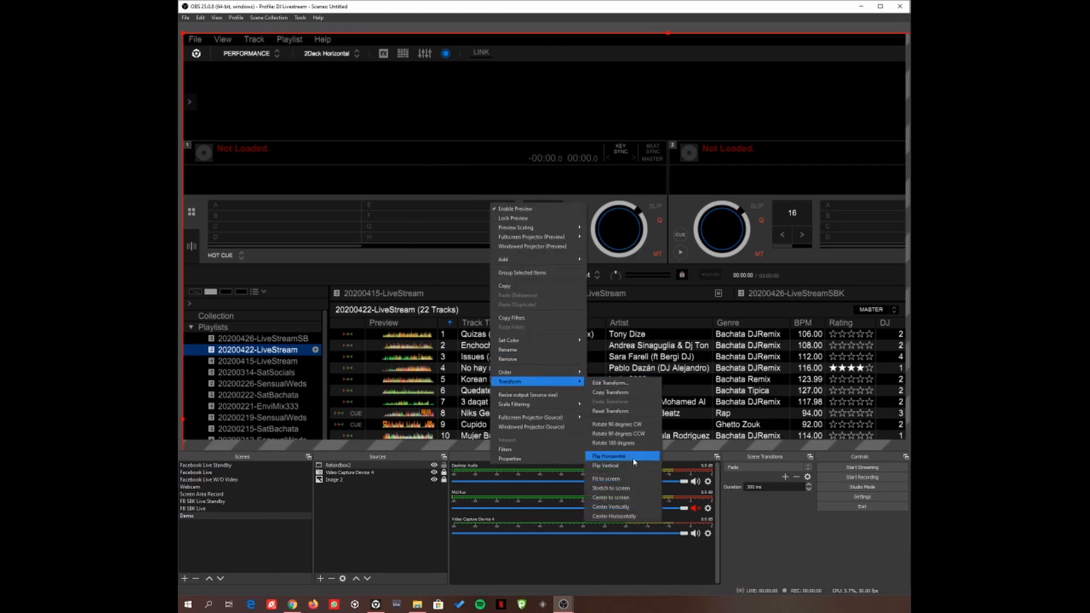
{"action": "left_click", "coordinate": [625, 479]}
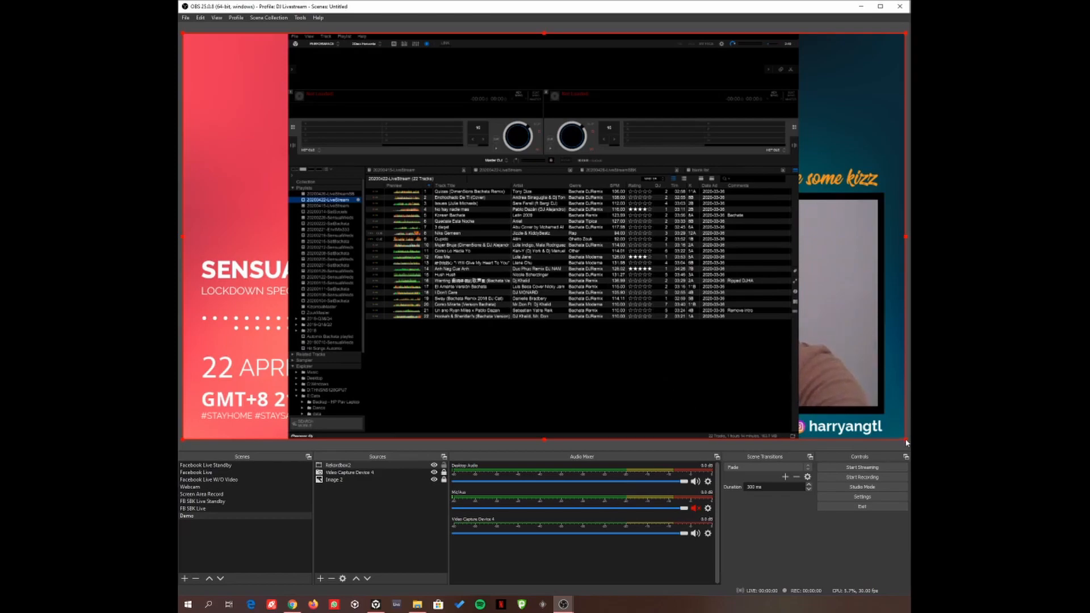
{"action": "left_click_drag", "start_coordinate": [907, 444], "coordinate": [879, 407]}
{"action": "left_click_drag", "start_coordinate": [762, 315], "coordinate": [496, 290]}
{"action": "left_click_drag", "start_coordinate": [342, 145], "coordinate": [547, 259]}
{"action": "mouse_move", "coordinate": [700, 146]}
{"action": "left_mouse_down"}
{"action": "mouse_move", "coordinate": [653, 182]}
{"action": "mouse_move", "coordinate": [738, 176]}
{"action": "mouse_move", "coordinate": [714, 136]}
{"action": "left_mouse_up"}
- Fit the Rekordbox2 capture to the screen and crop its bottom edge up to the playlist tabs below the decks
{"action": "right_click", "coordinate": [584, 226]}
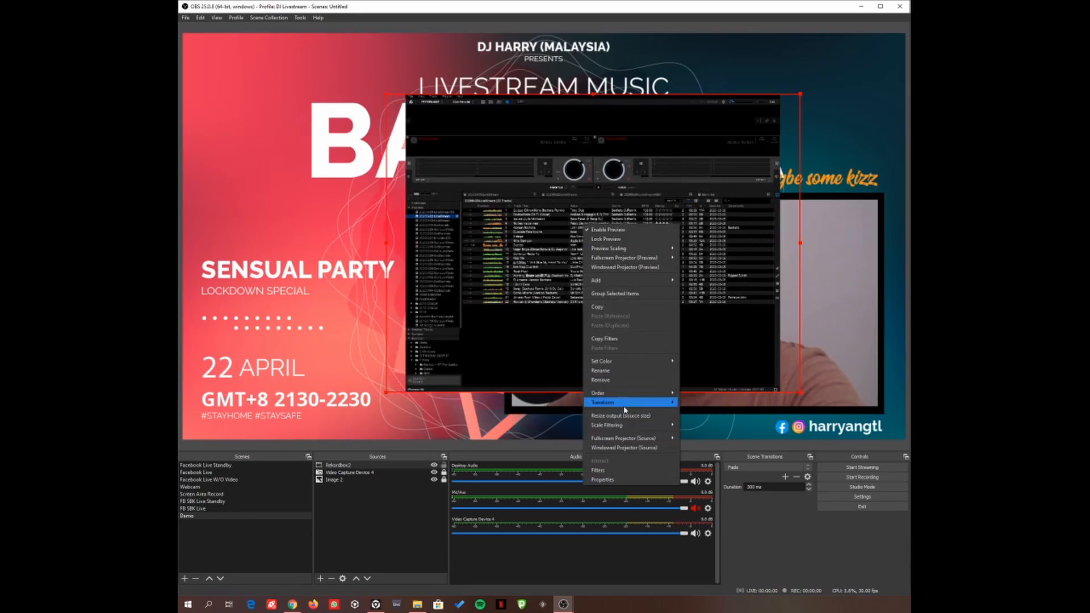
{"action": "mouse_move", "coordinate": [627, 404]}
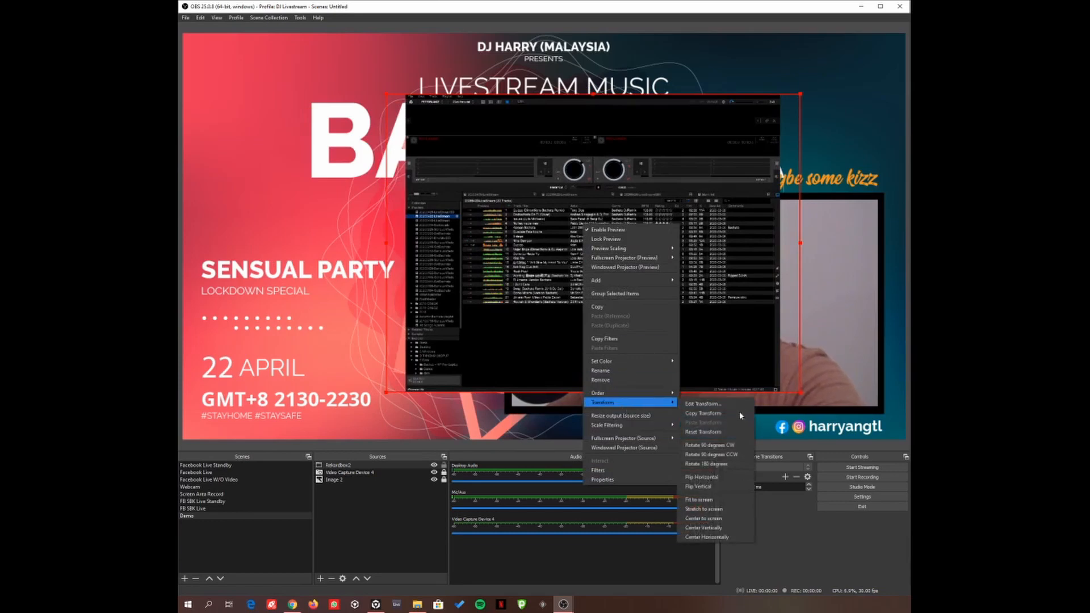
{"action": "left_click", "coordinate": [720, 500]}
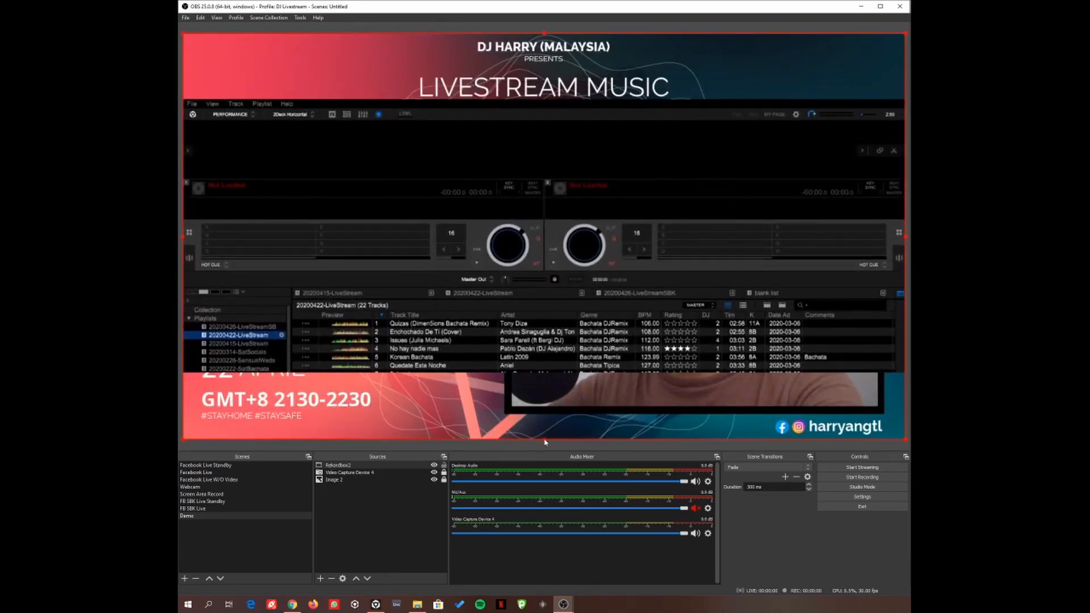
{"action": "left_click_drag", "start_coordinate": [544, 441], "coordinate": [554, 151]}
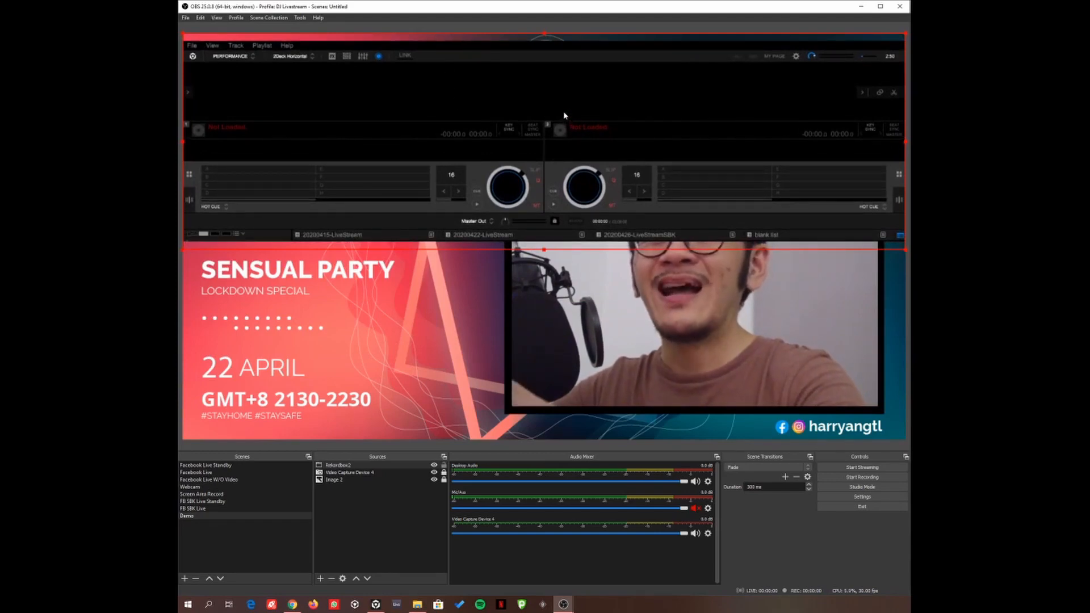
- Scale the cropped deck capture down to a small strip and place it across the left edge of the webcam frame
{"action": "left_click_drag", "start_coordinate": [528, 117], "coordinate": [529, 219]}
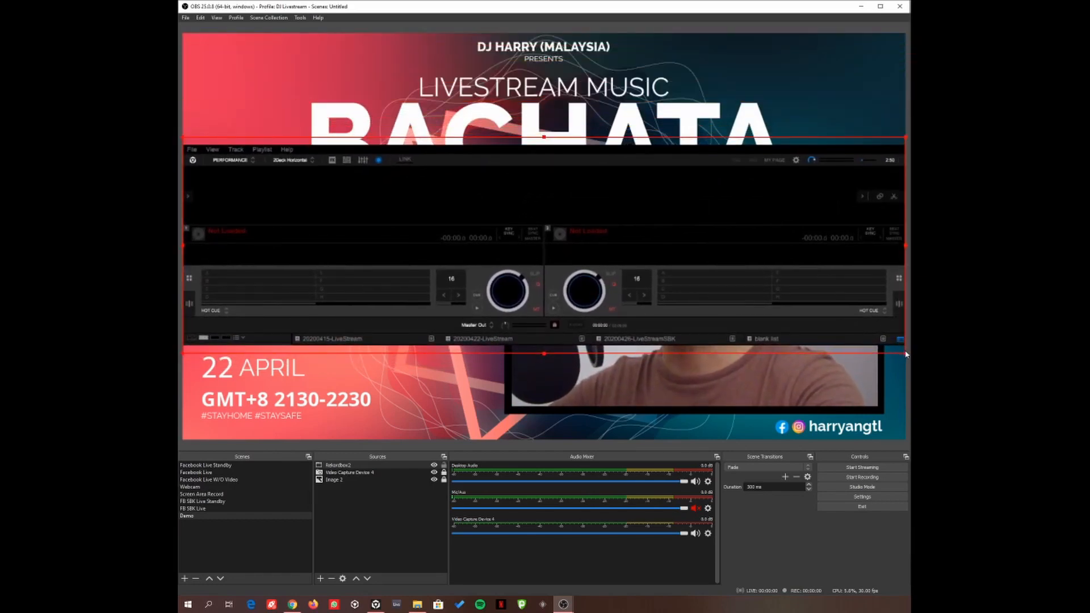
{"action": "left_click_drag", "start_coordinate": [906, 355], "coordinate": [662, 273]}
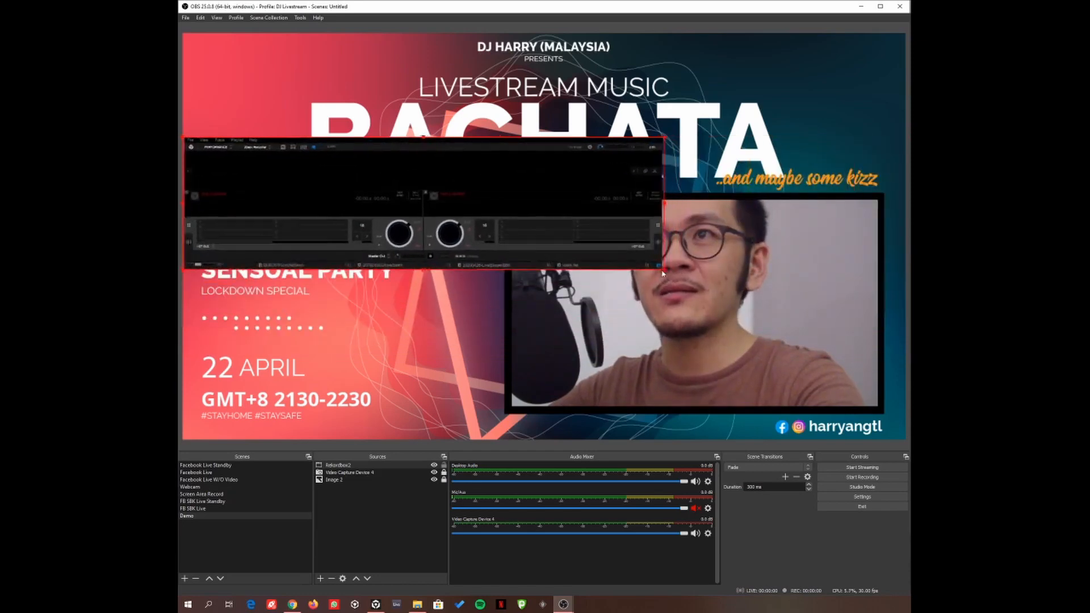
{"action": "left_click_drag", "start_coordinate": [526, 187], "coordinate": [715, 333]}
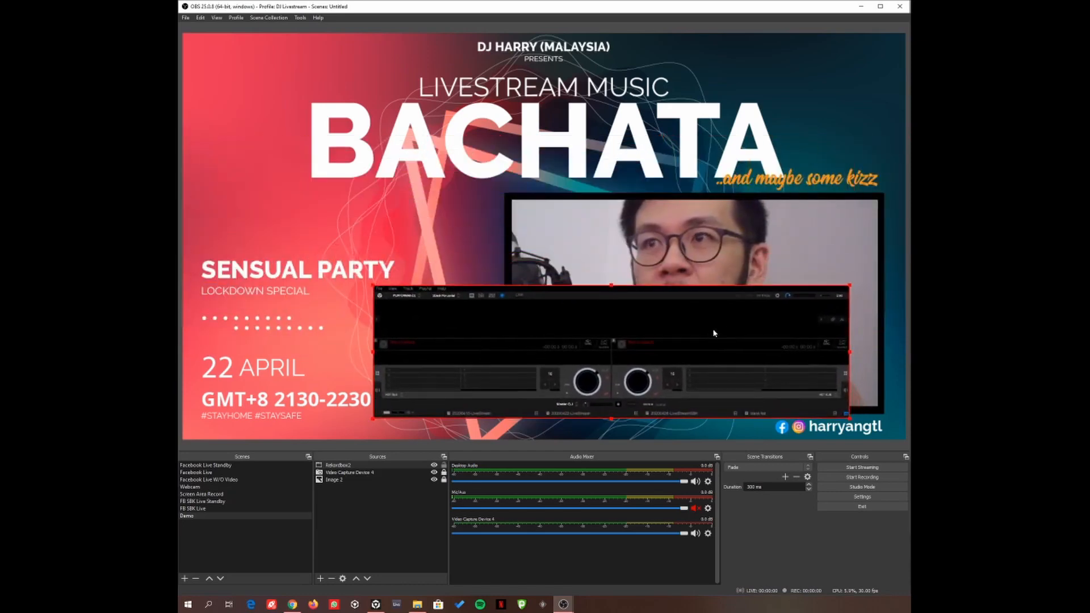
{"action": "left_click_drag", "start_coordinate": [850, 285], "coordinate": [673, 295]}
{"action": "left_click_drag", "start_coordinate": [612, 392], "coordinate": [576, 368]}
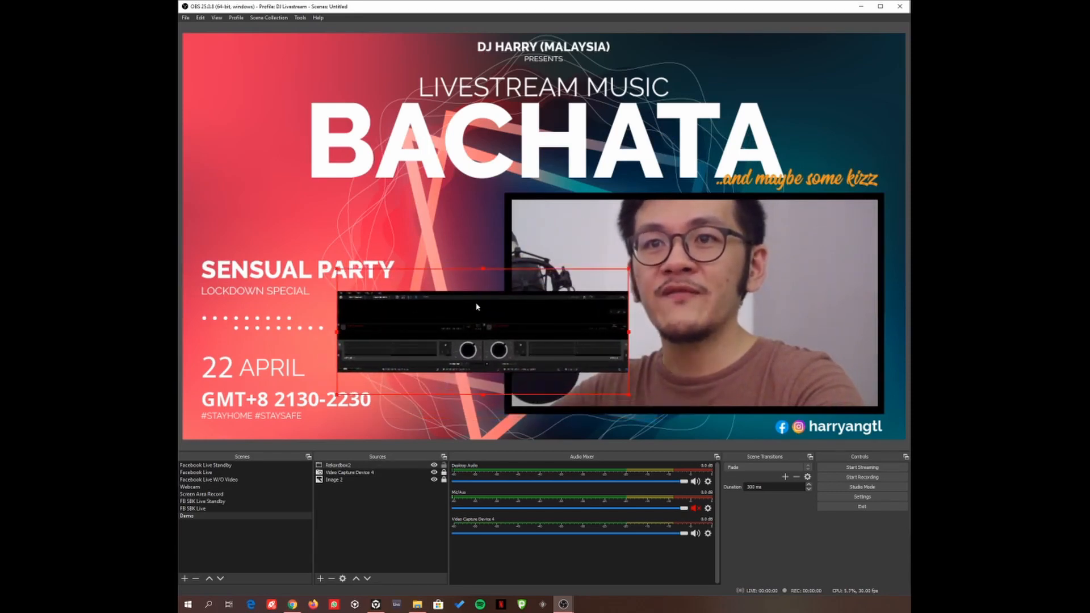
- Switch to rekordbox, move its window aside, play "No hay nadie mas" on the first deck, and return to OBS
{"action": "left_click", "coordinate": [375, 607]}
{"action": "left_click_drag", "start_coordinate": [449, 8], "coordinate": [894, 73]}
{"action": "left_click", "coordinate": [883, 332]}
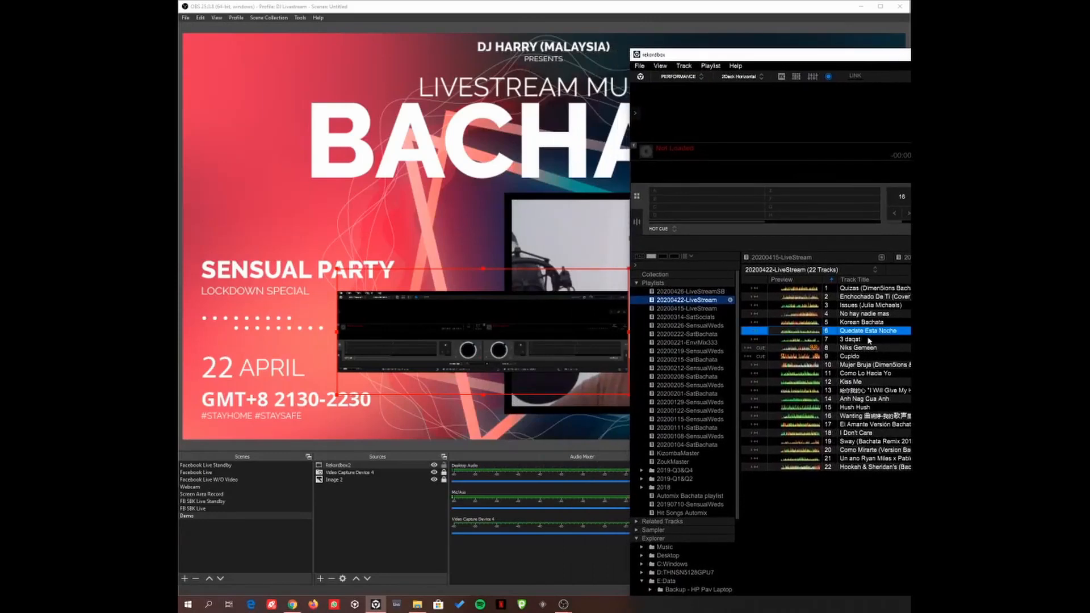
{"action": "left_click", "coordinate": [875, 313]}
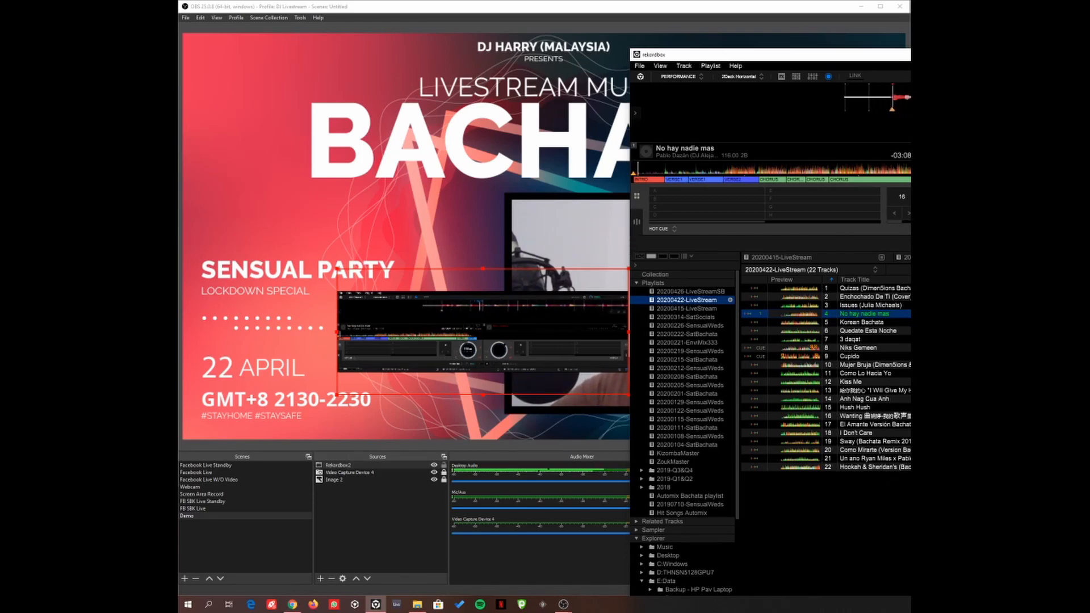
{"action": "left_click", "coordinate": [911, 55]}
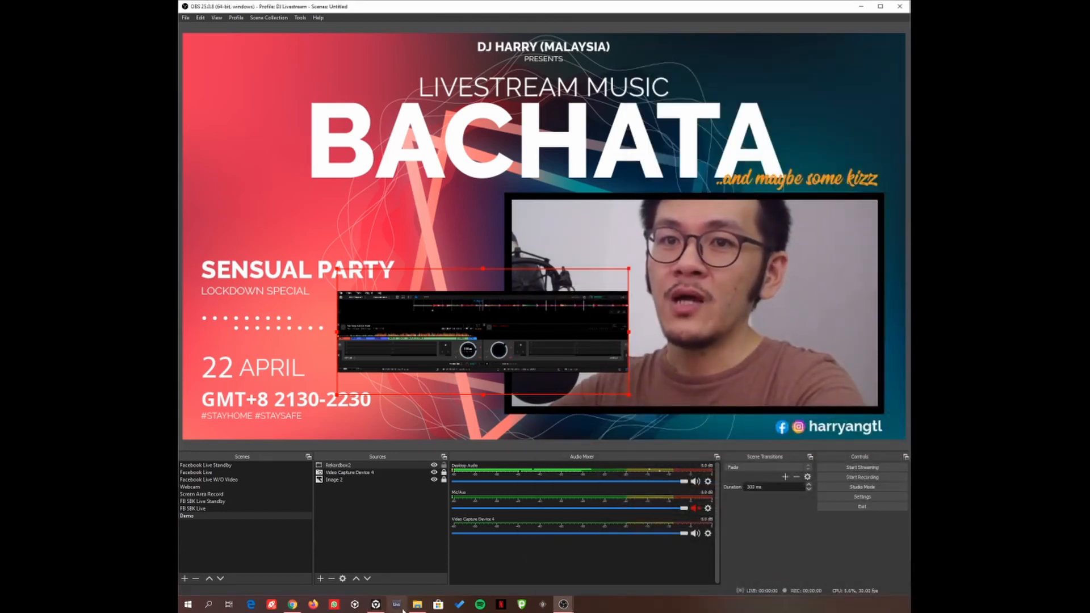
- Move the rekordbox window back over most of the screen, then return to OBS and deselect the deck capture
{"action": "mouse_move", "coordinate": [377, 606]}
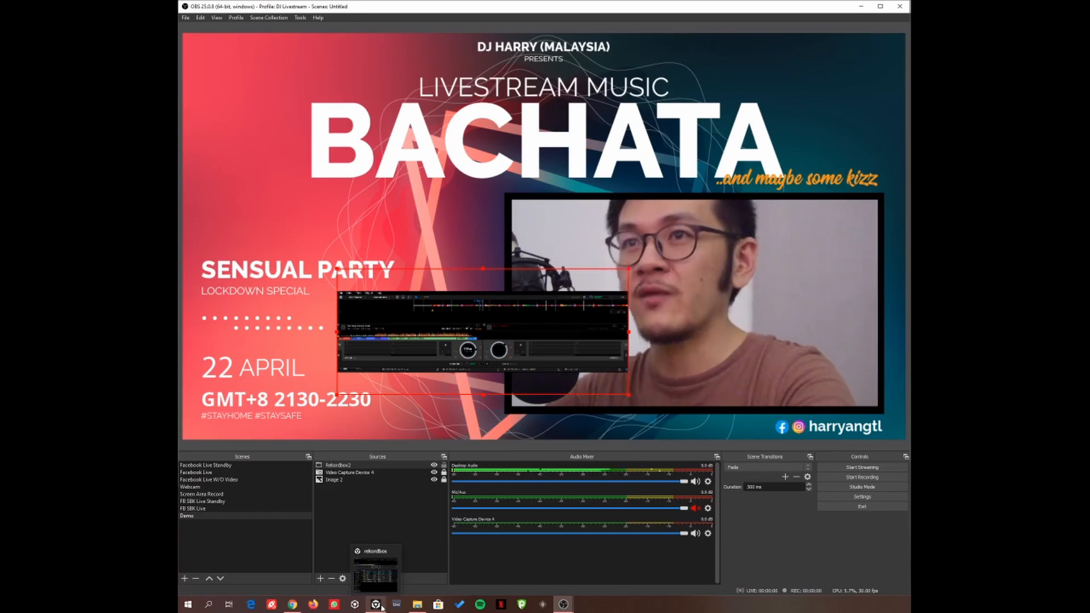
{"action": "left_click", "coordinate": [379, 606]}
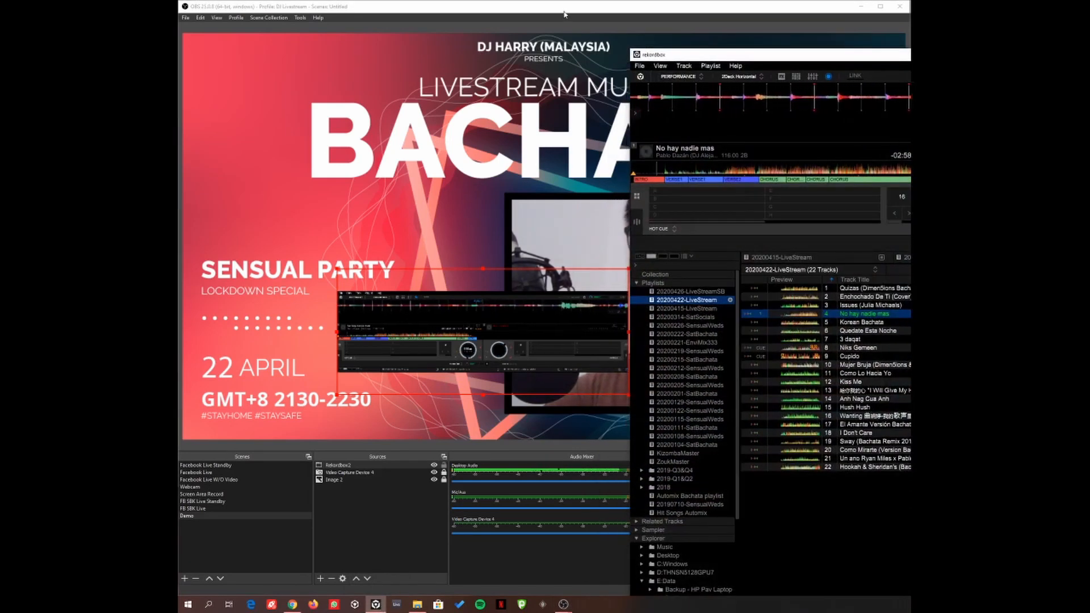
{"action": "double_click", "coordinate": [757, 58]}
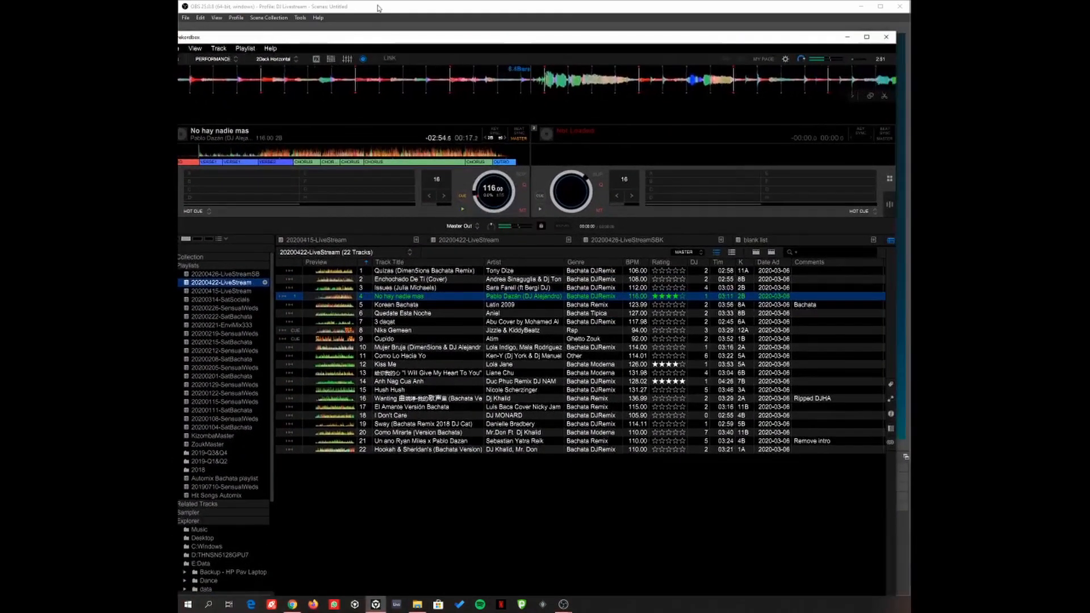
{"action": "left_click", "coordinate": [378, 8]}
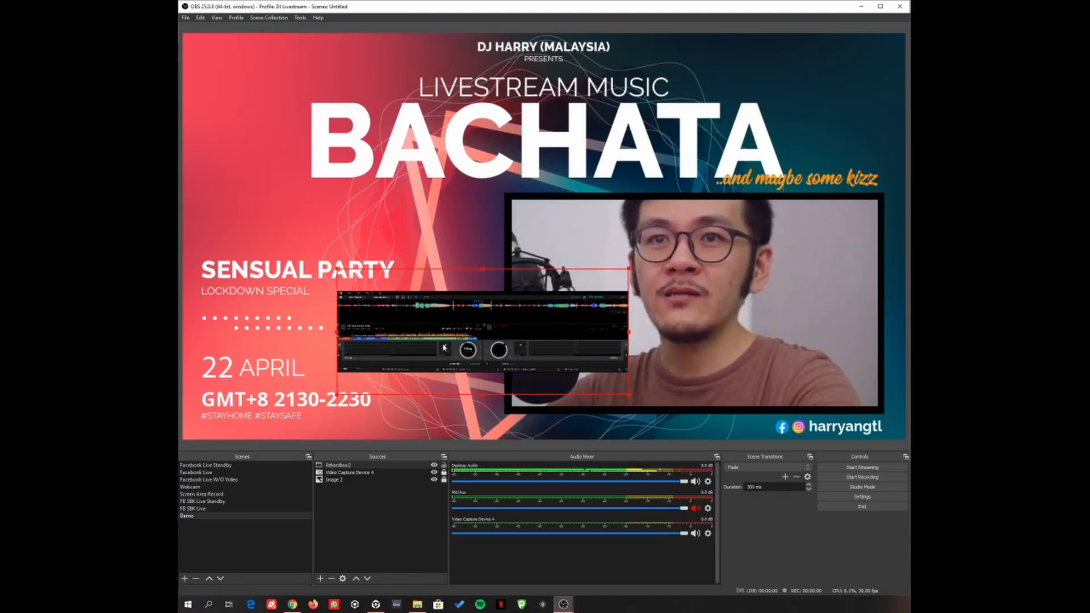
{"action": "left_click", "coordinate": [258, 292]}
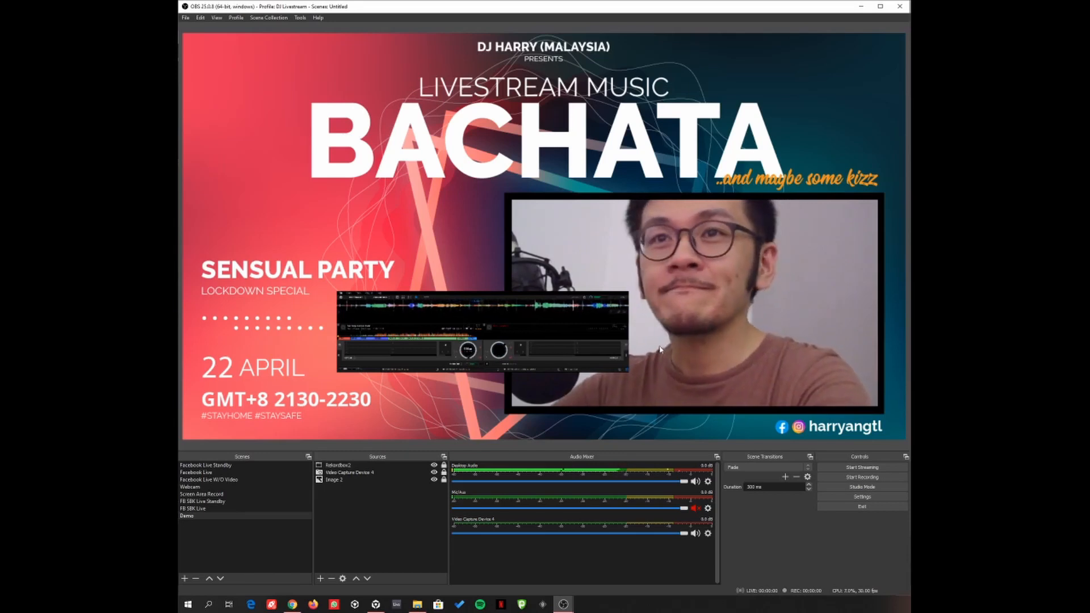
- Switch to rekordbox, move its window aside, load "Kiss Me" onto the second deck, and return to OBS to check the live capture
{"action": "left_click", "coordinate": [377, 606]}
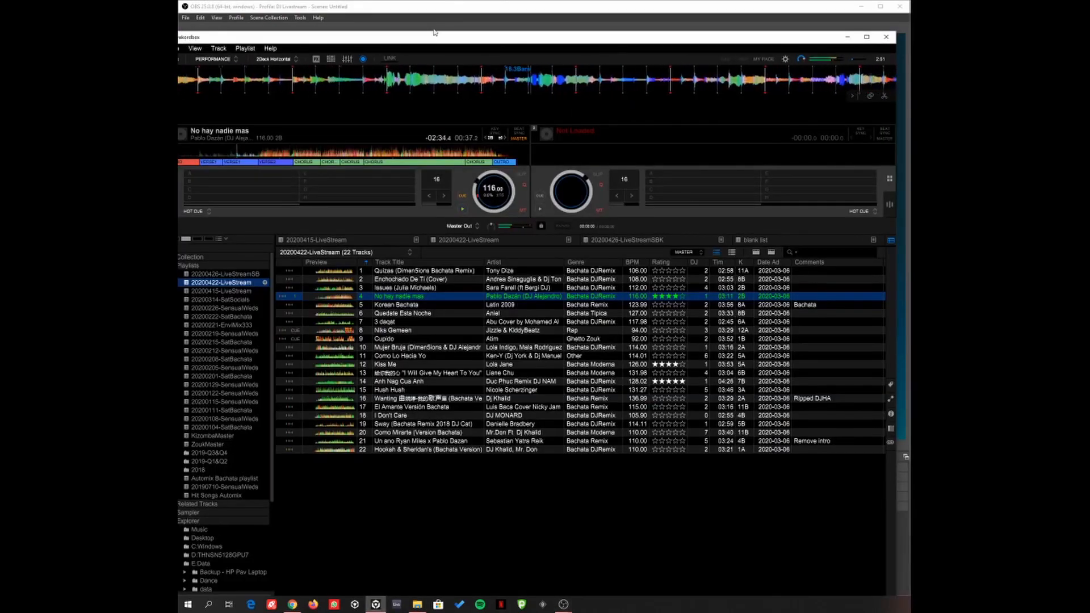
{"action": "left_click_drag", "start_coordinate": [414, 41], "coordinate": [815, 57]}
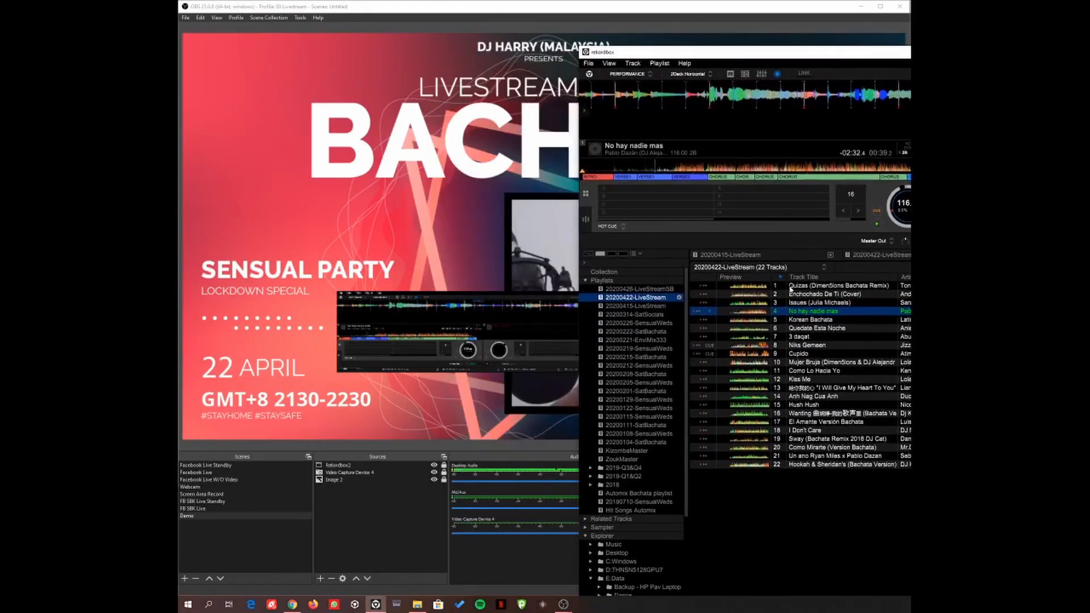
{"action": "left_click", "coordinate": [812, 379]}
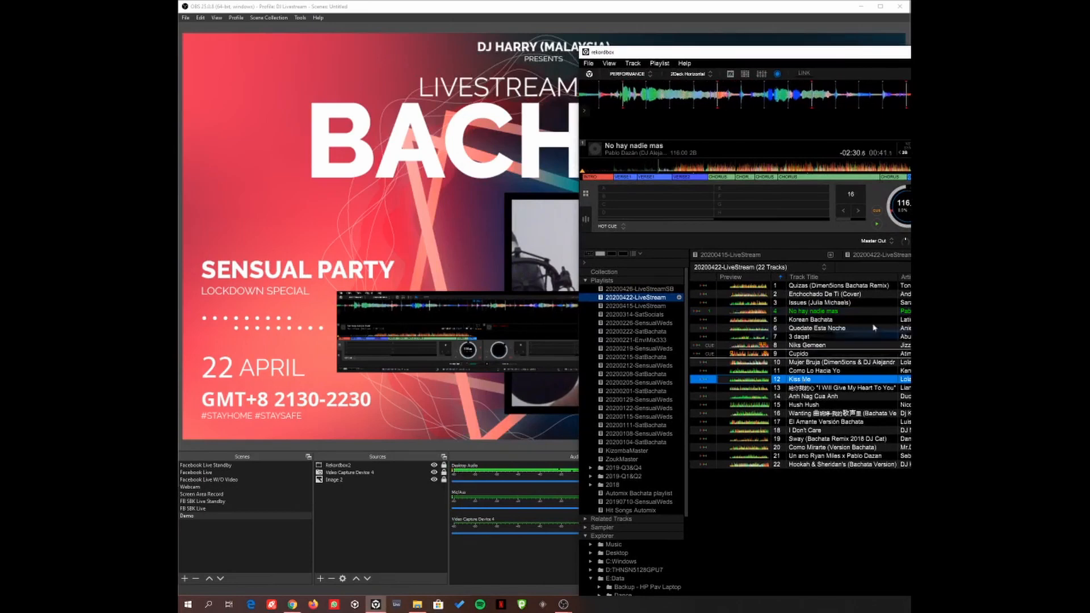
{"action": "left_click_drag", "start_coordinate": [850, 350], "coordinate": [952, 227]}
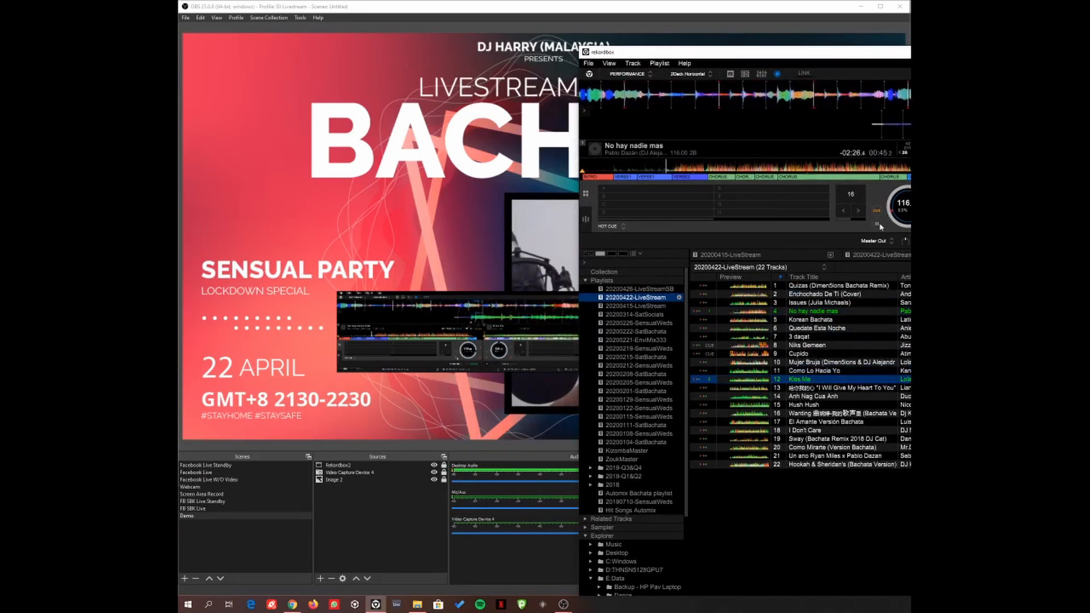
{"action": "left_click_drag", "start_coordinate": [813, 56], "coordinate": [646, 75]}
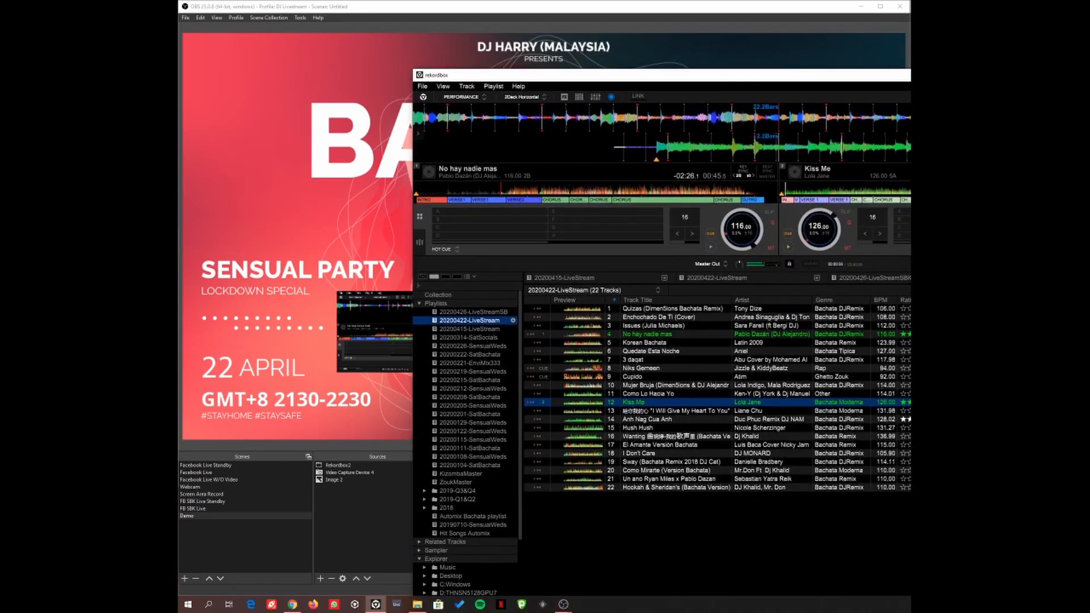
{"action": "left_click", "coordinate": [563, 605]}
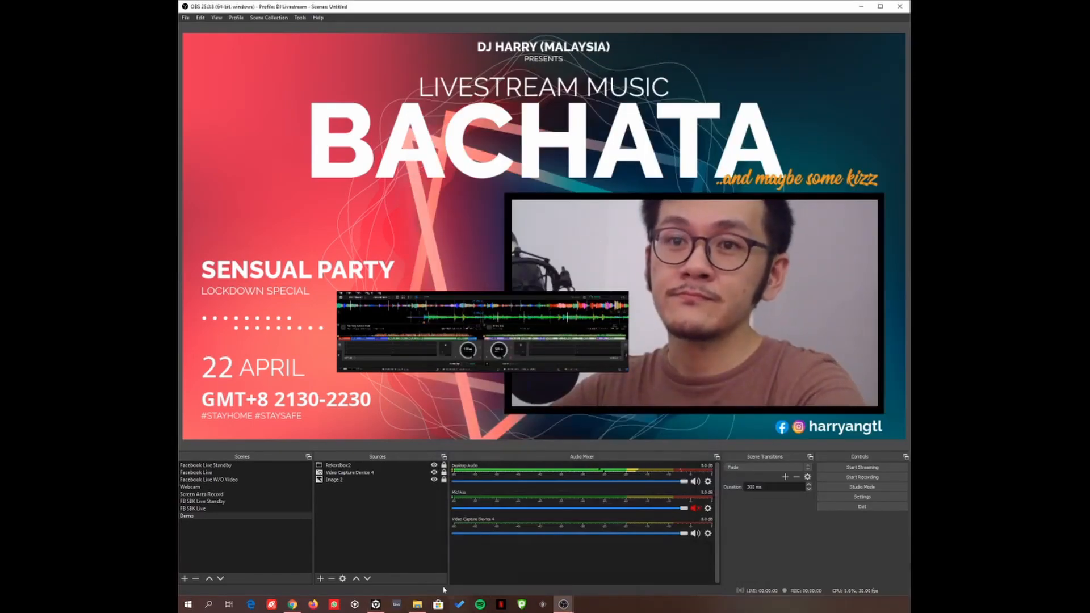
- Move the rekordbox window so its full width fits on the screen, then return to OBS
{"action": "left_click", "coordinate": [376, 605]}
{"action": "left_click_drag", "start_coordinate": [548, 75], "coordinate": [312, 34]}
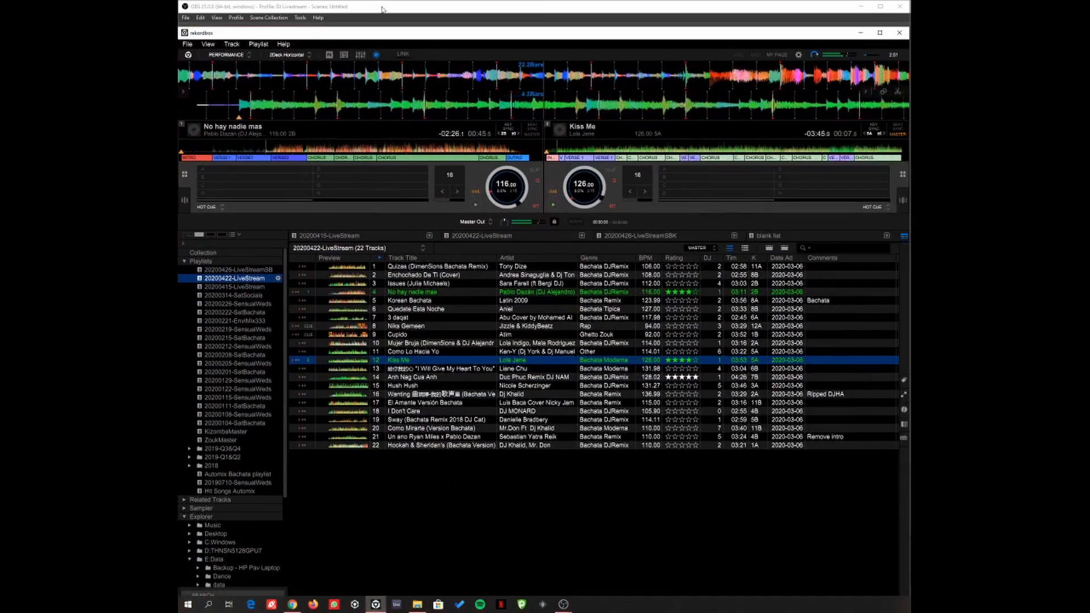
{"action": "left_click", "coordinate": [383, 9]}
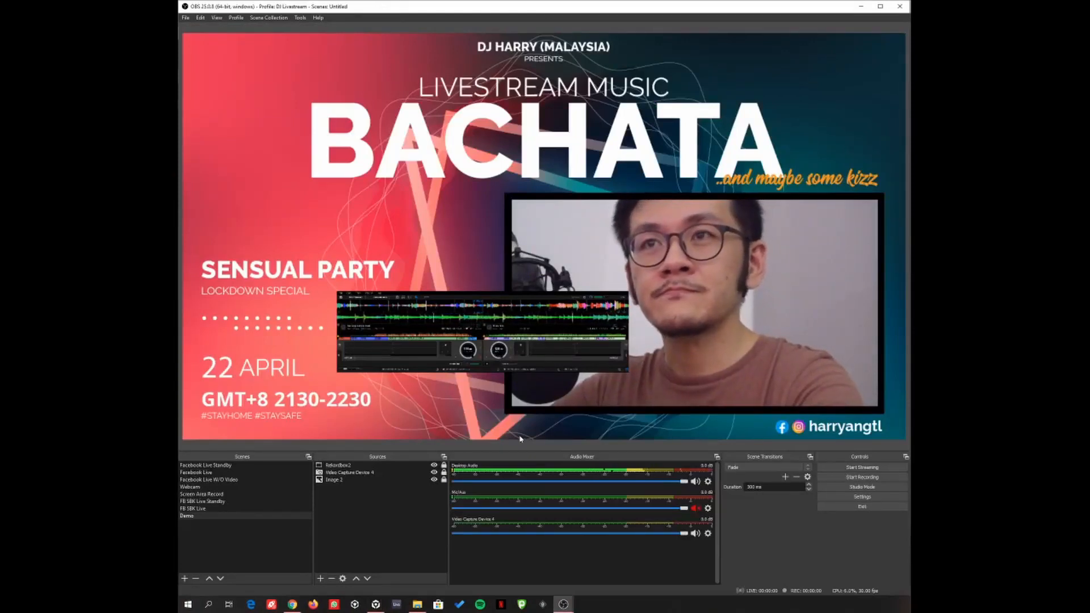